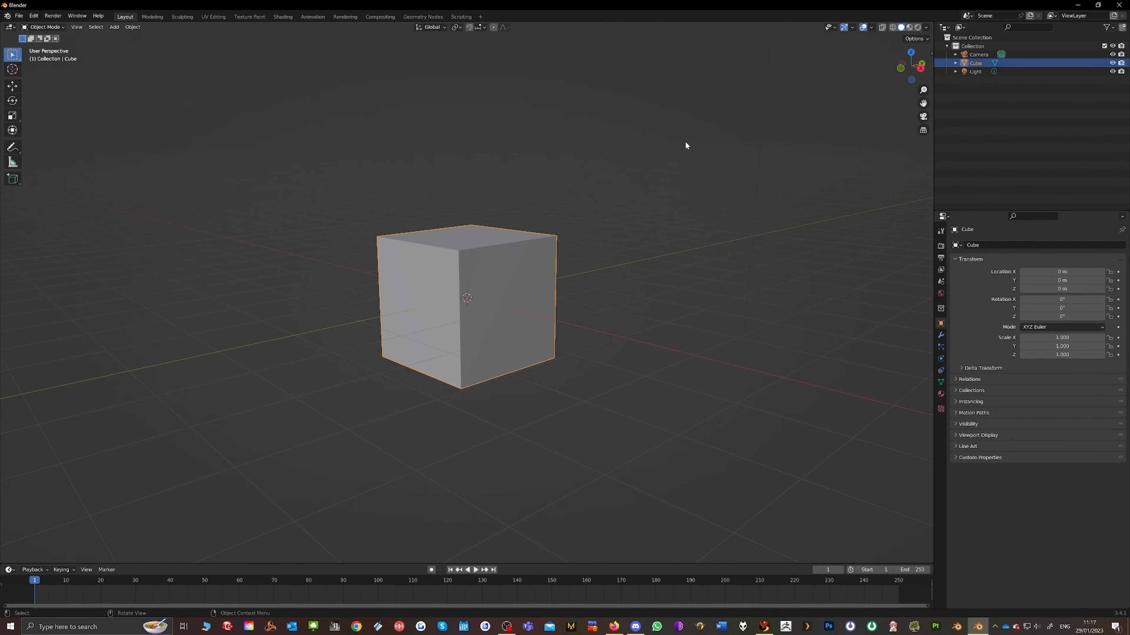
- Flatten the default cube along Z to a scale of about -0.03 and enlarge the slab uniformly by a factor of 2 twice
key("s")
key("z")
left_click(480, 301)
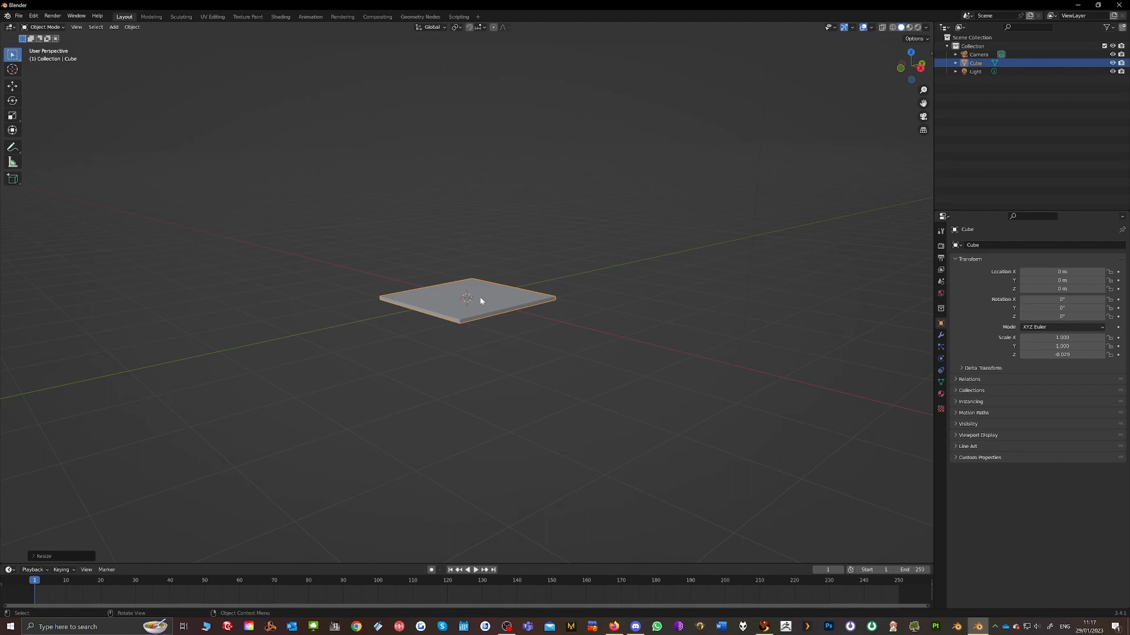
key("s")
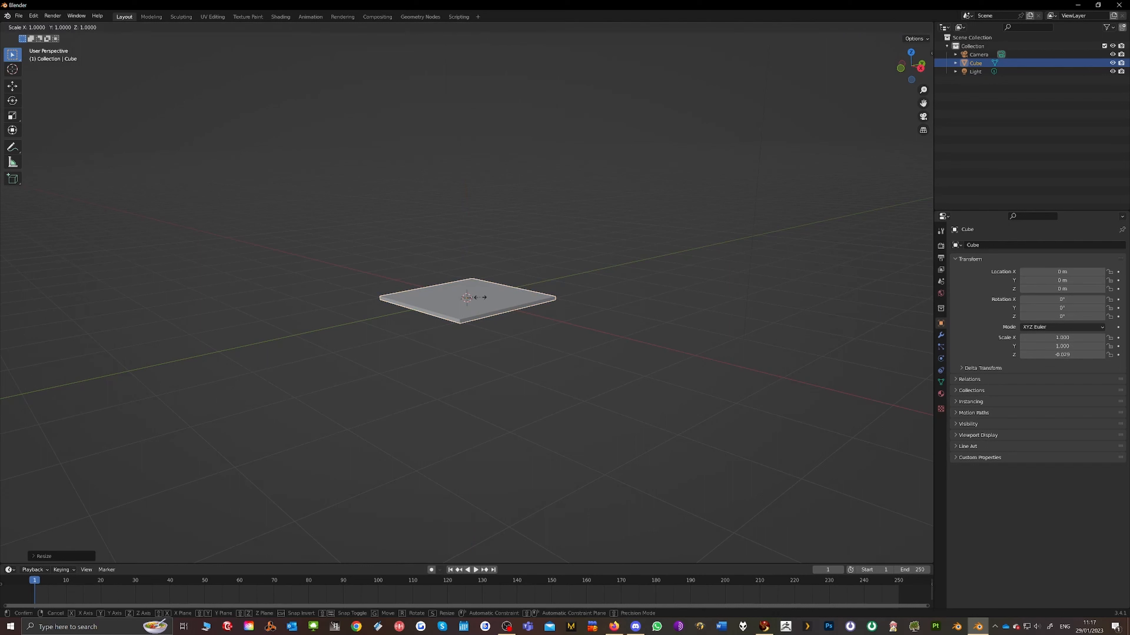
key("2")
key("Return")
key("s")
key("2")
key("Return")
- Thin the enlarged slab along Z to a scale of about -0.057
middle_click_drag(480, 297, 518, 290)
middle_click_drag(448, 259, 431, 240)
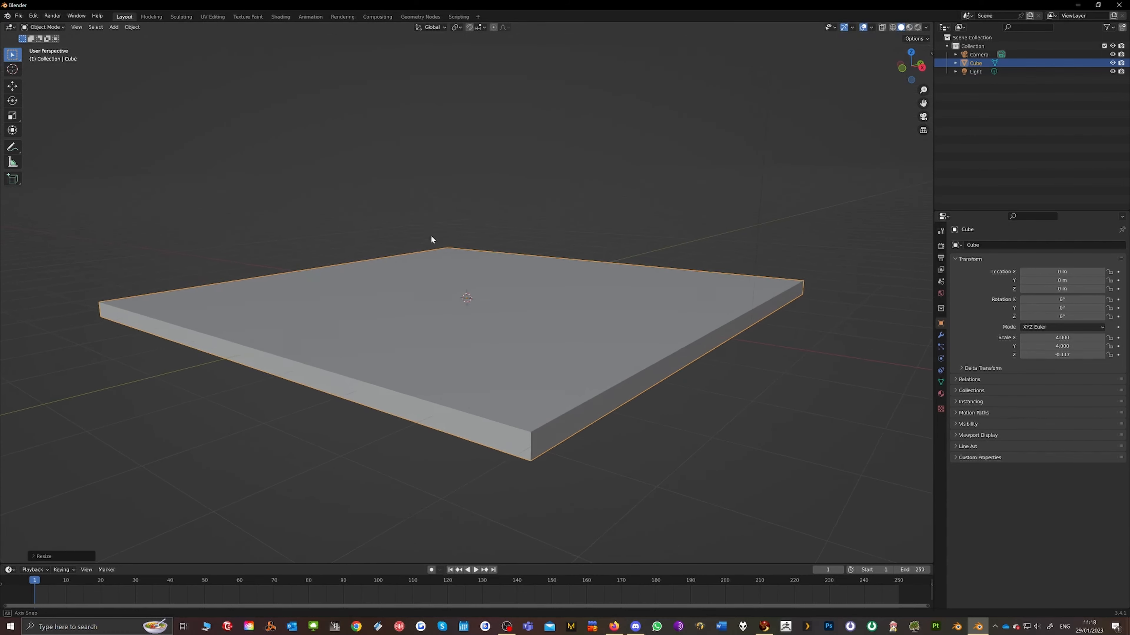
key("s")
key("z")
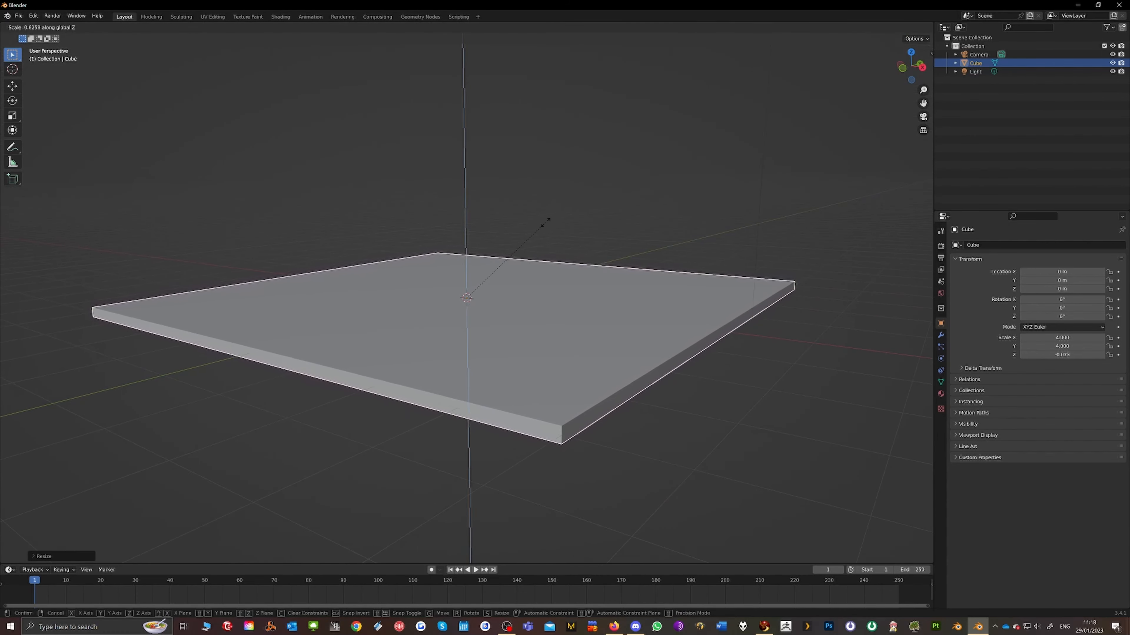
left_click(527, 236)
middle_click_drag(530, 243, 533, 236)
- Check the Low Poly House reference in the browser, return to Blender, and add a cube raised about 1.05 m along Z onto the slab
left_click(614, 626)
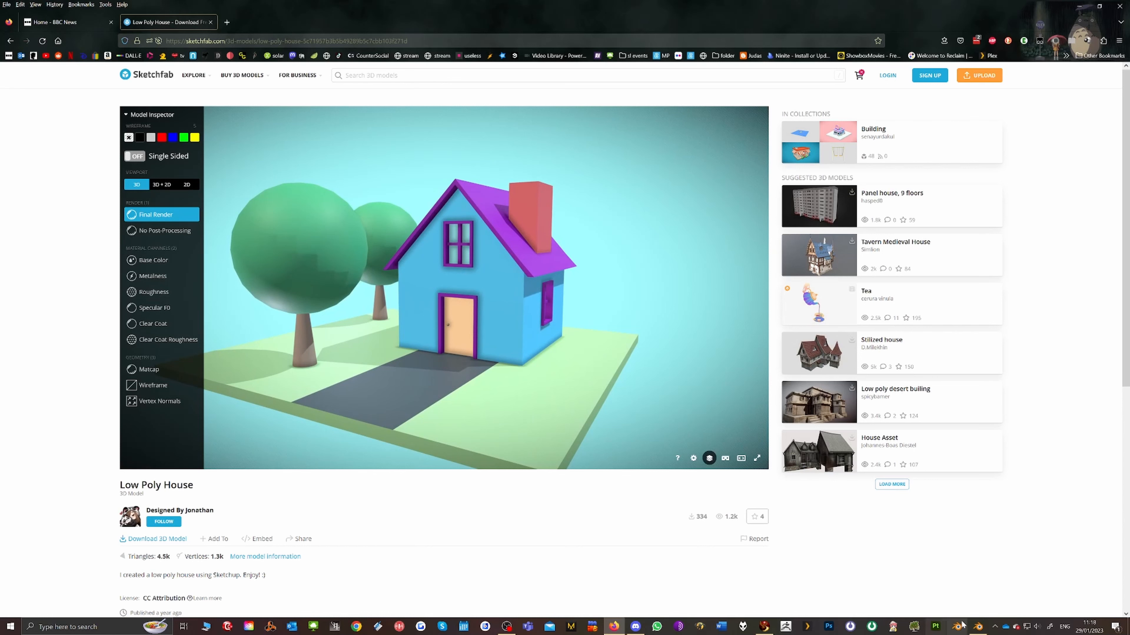
left_click(977, 627)
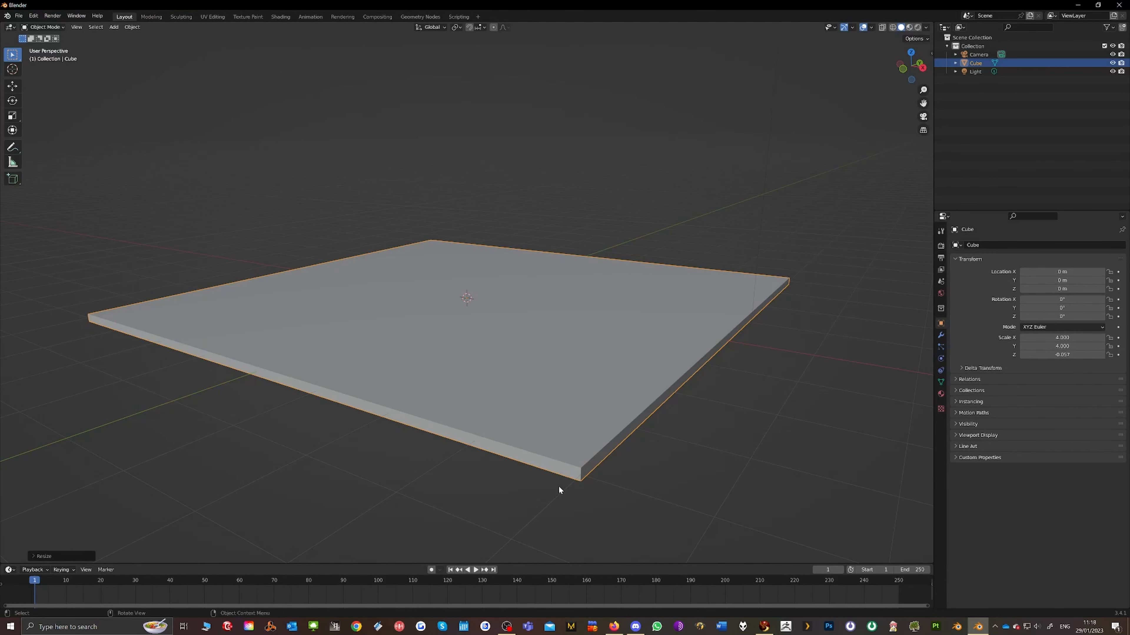
left_click(115, 27)
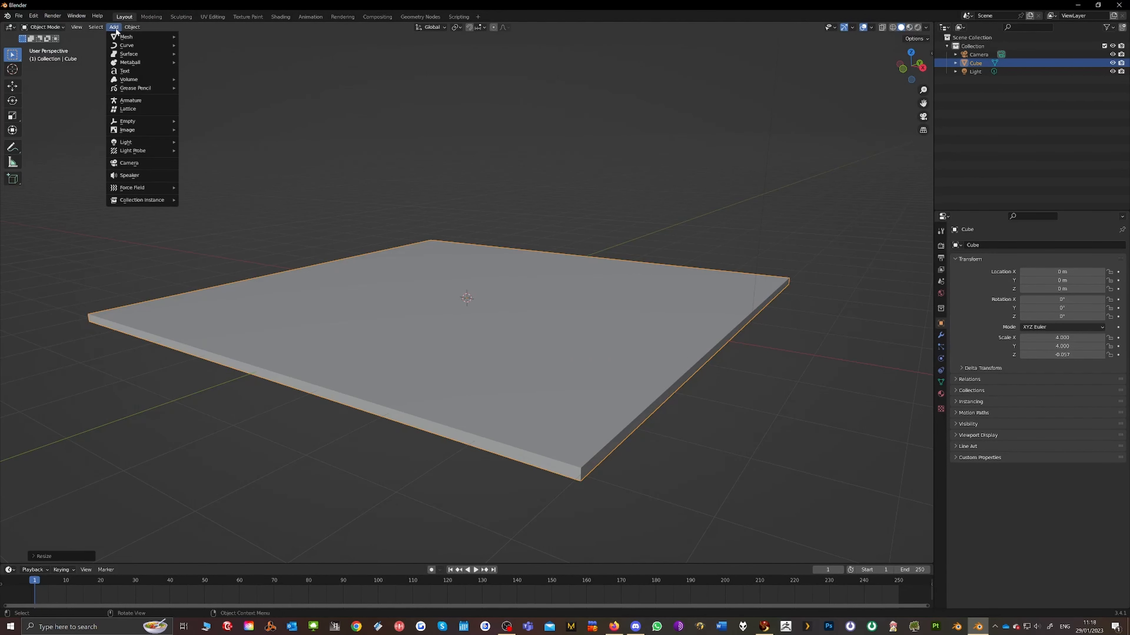
mouse_move(126, 37)
left_click(195, 46)
key("g")
key("z")
left_click(467, 231)
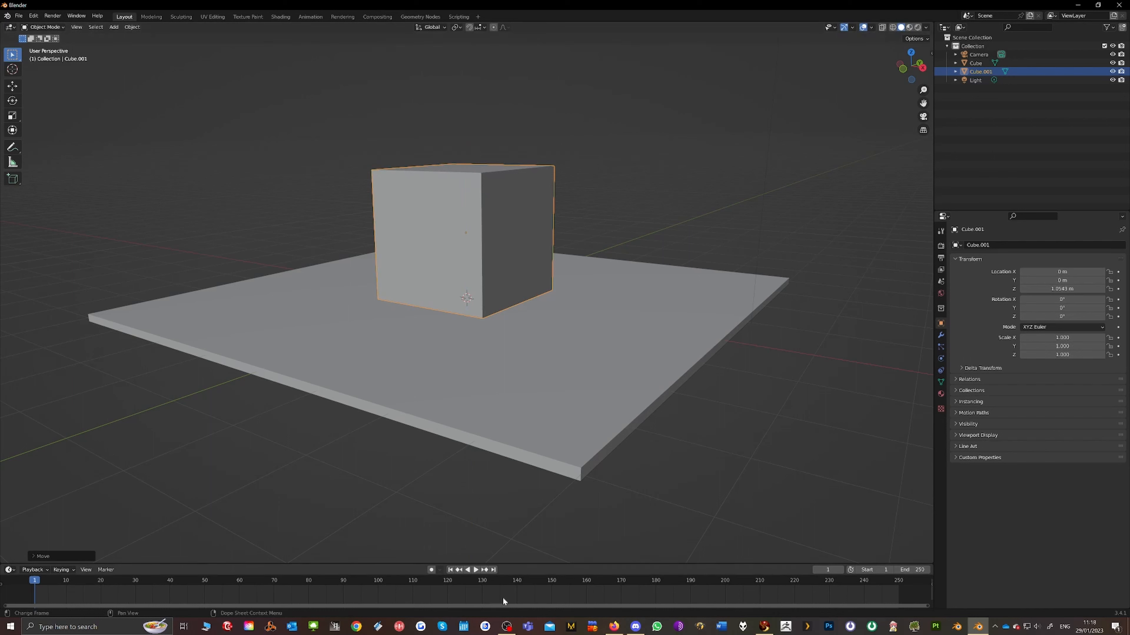
- Check the house reference in the browser, return to Blender, and add a second cube raised about 3.06 m along Z onto the first one
left_click(614, 628)
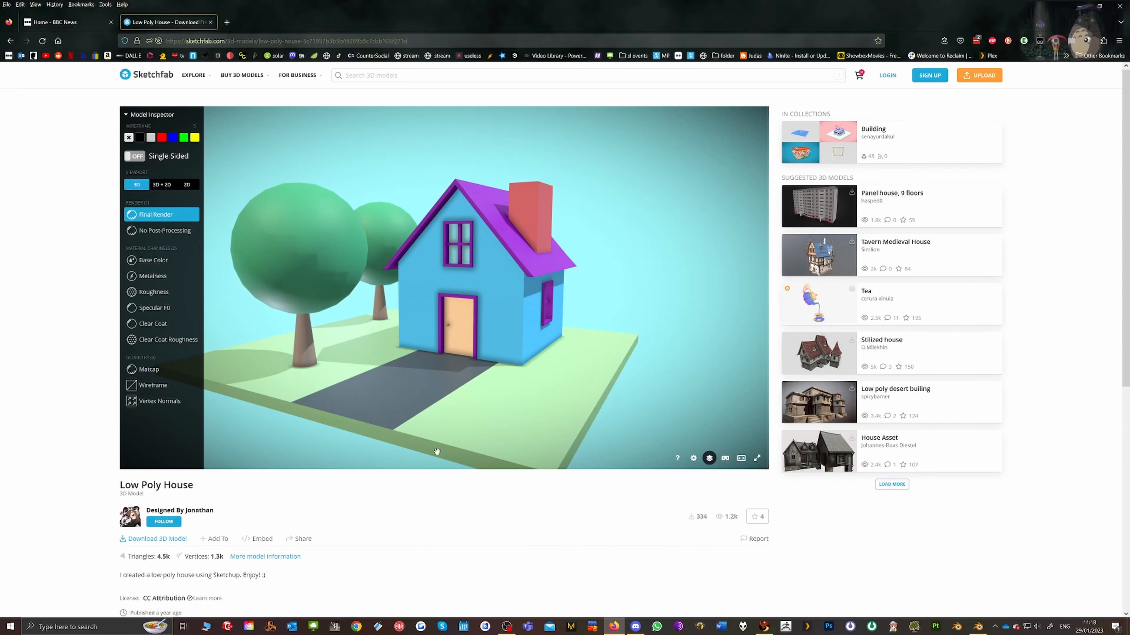
left_click(977, 627)
scroll(512, 137, "up", 2)
scroll(512, 136, "down", 2)
left_click(114, 26)
mouse_move(117, 38)
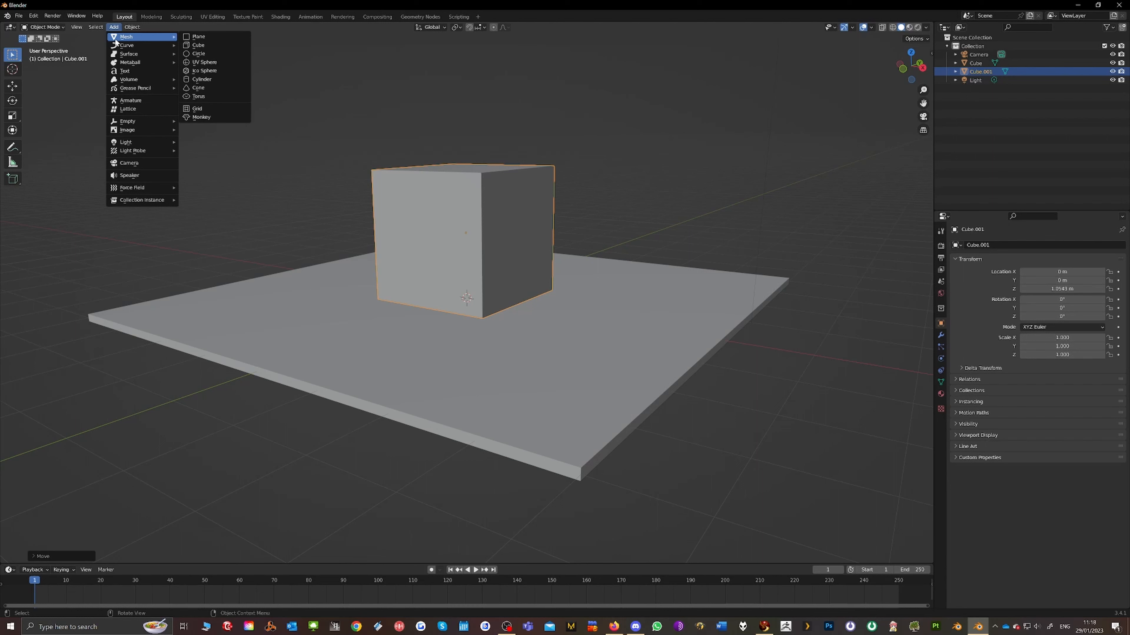
left_click(203, 46)
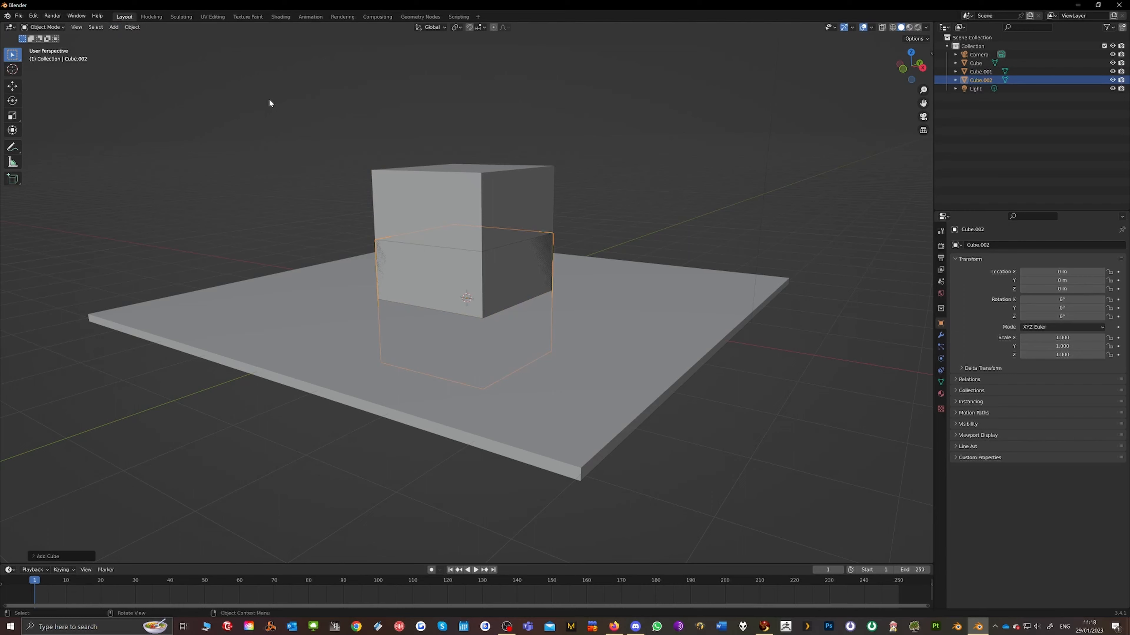
key("g")
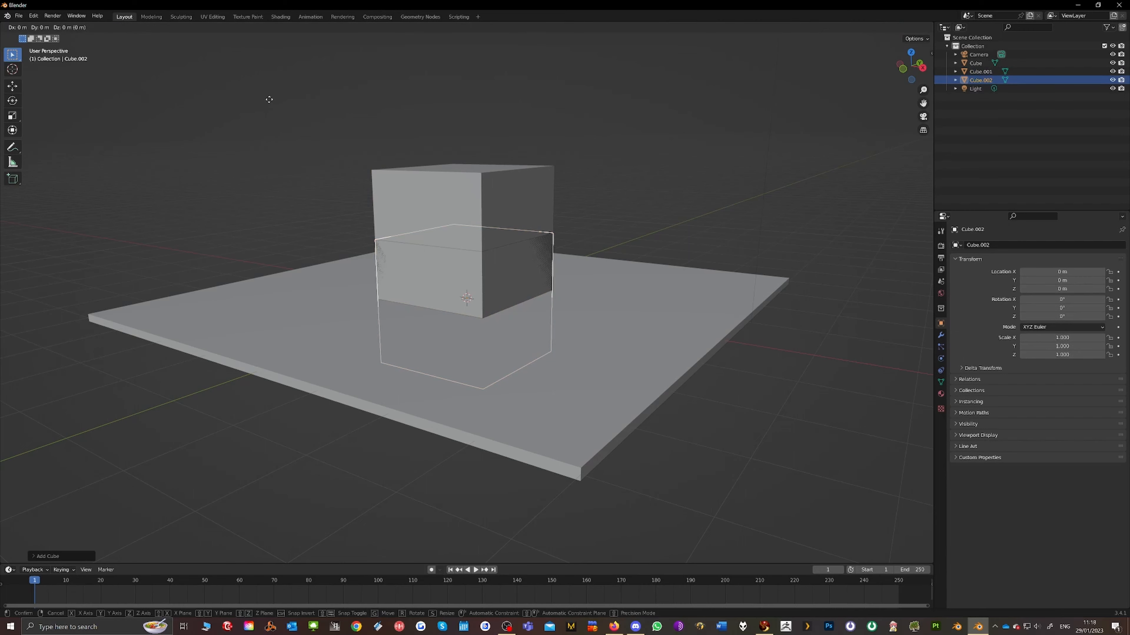
key("z")
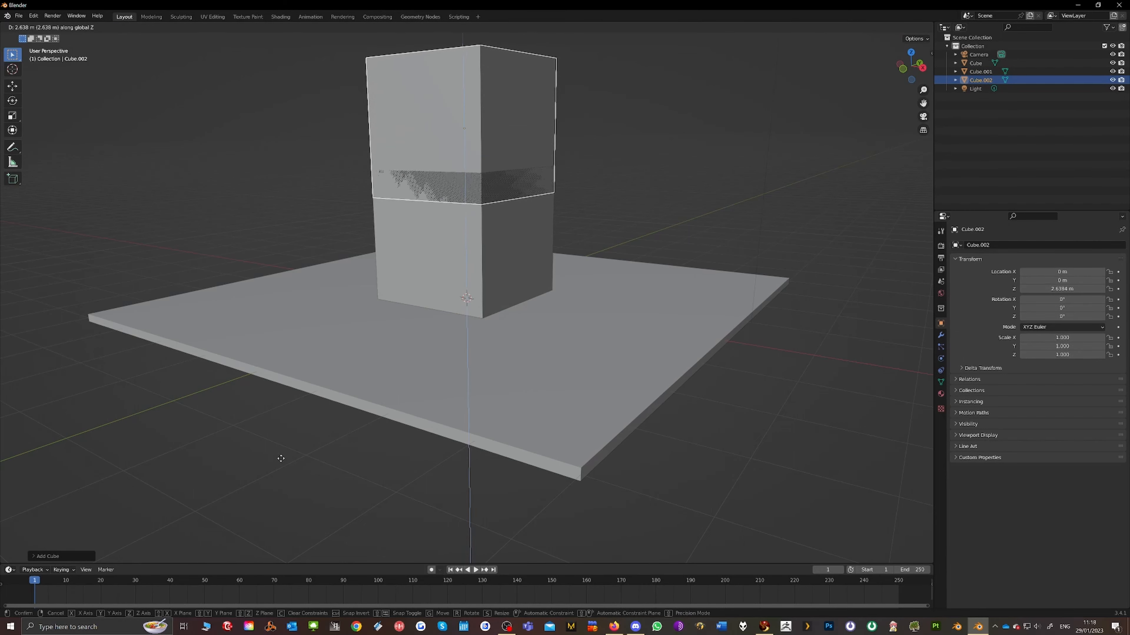
left_click(289, 430)
- Collapse two opposite top edges of the upper cube into a roof ridge by scaling them to 0 along Y in Edit Mode
scroll(284, 443, "down", 3)
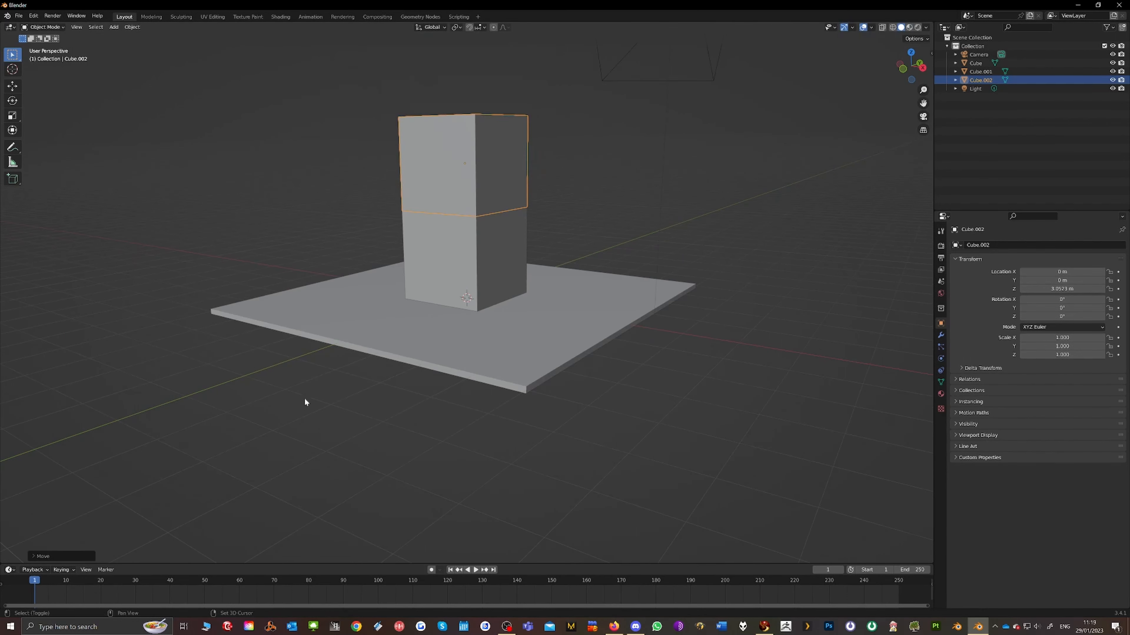
middle_click_drag(305, 398, 309, 70)
scroll(304, 86, "up", 1)
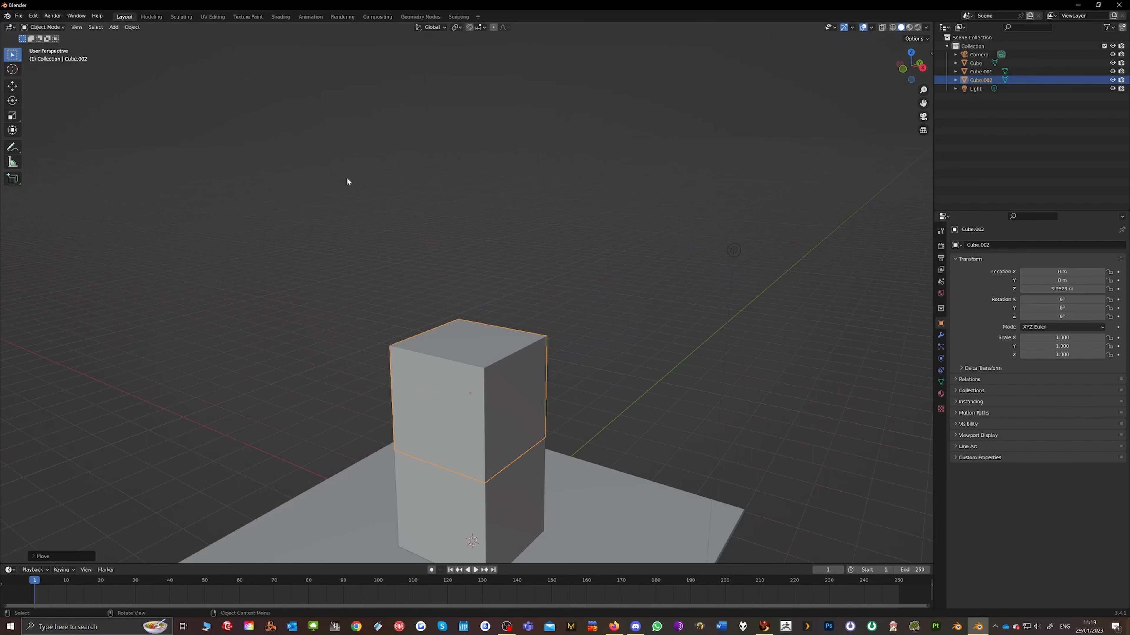
middle_click_drag(348, 179, 325, 179)
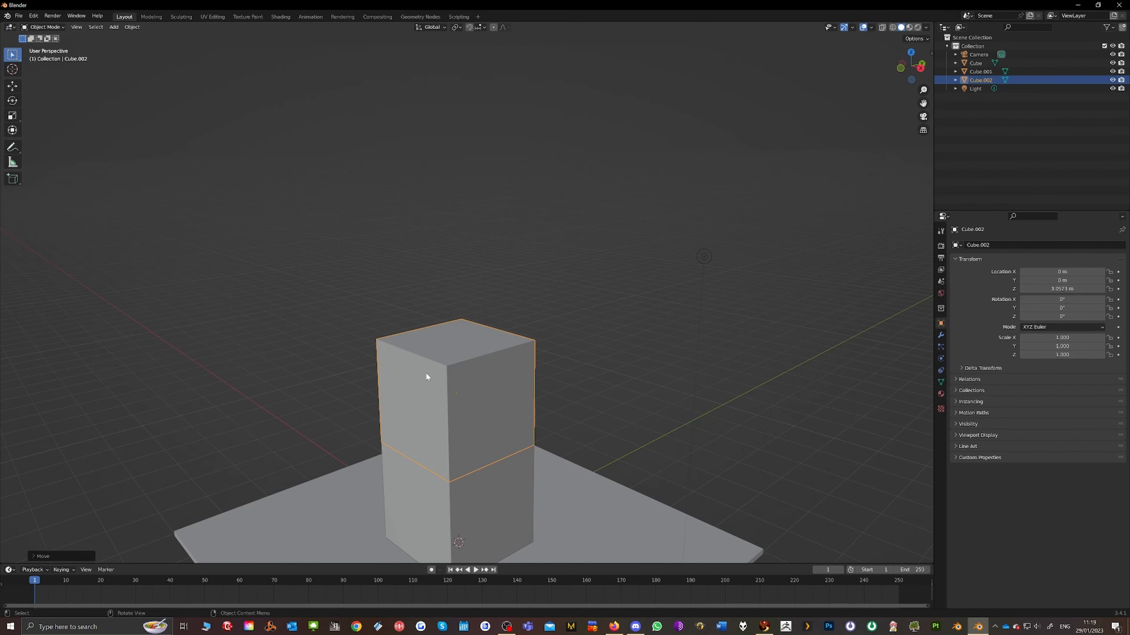
key("Tab")
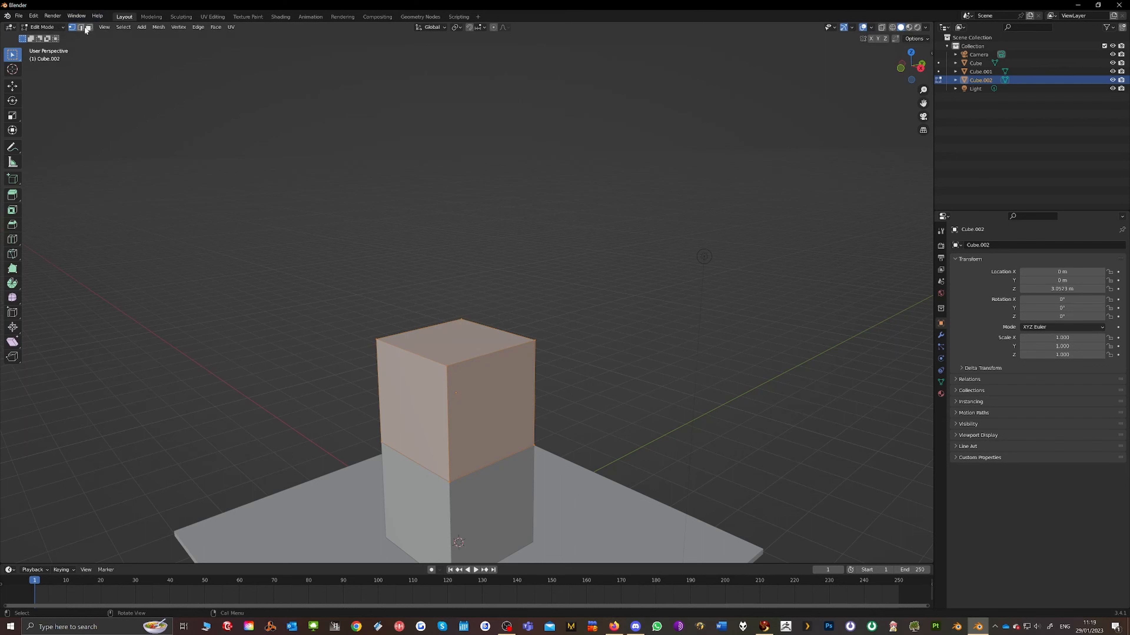
left_click(80, 27)
left_click(415, 353)
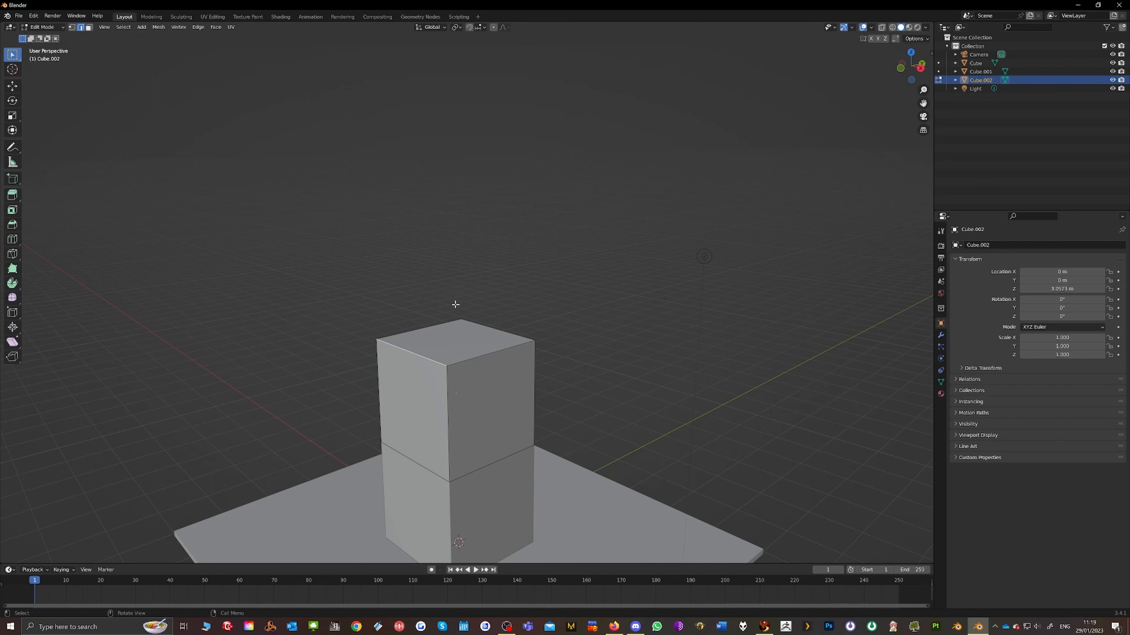
left_click(489, 327, "shift")
middle_click_drag(438, 334, 425, 333)
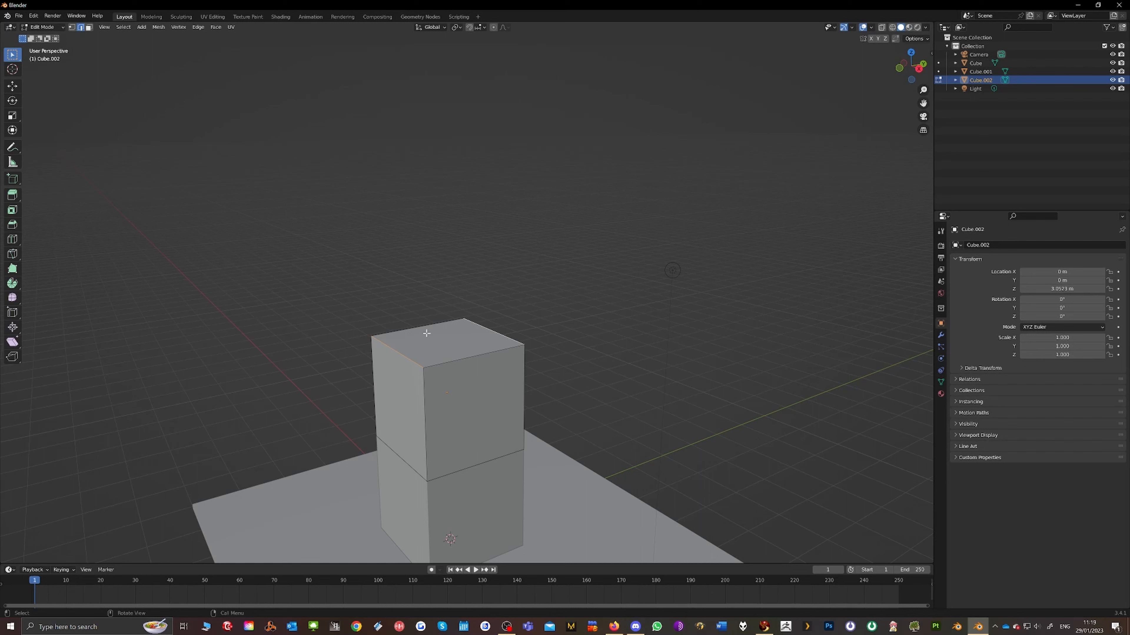
type("sy")
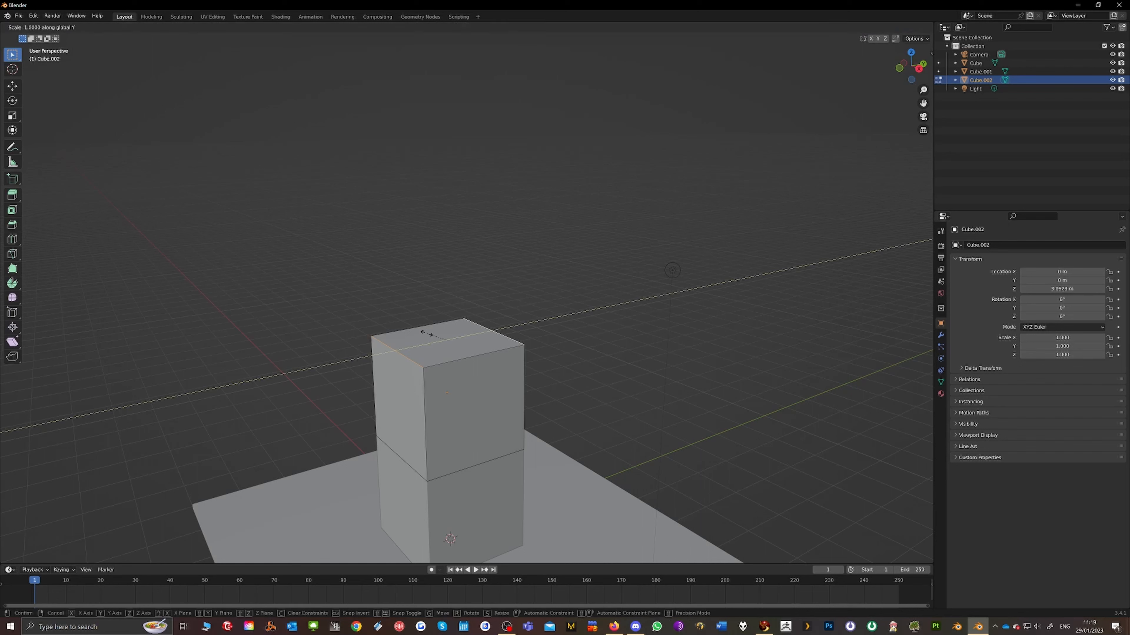
type("0")
key("Return")
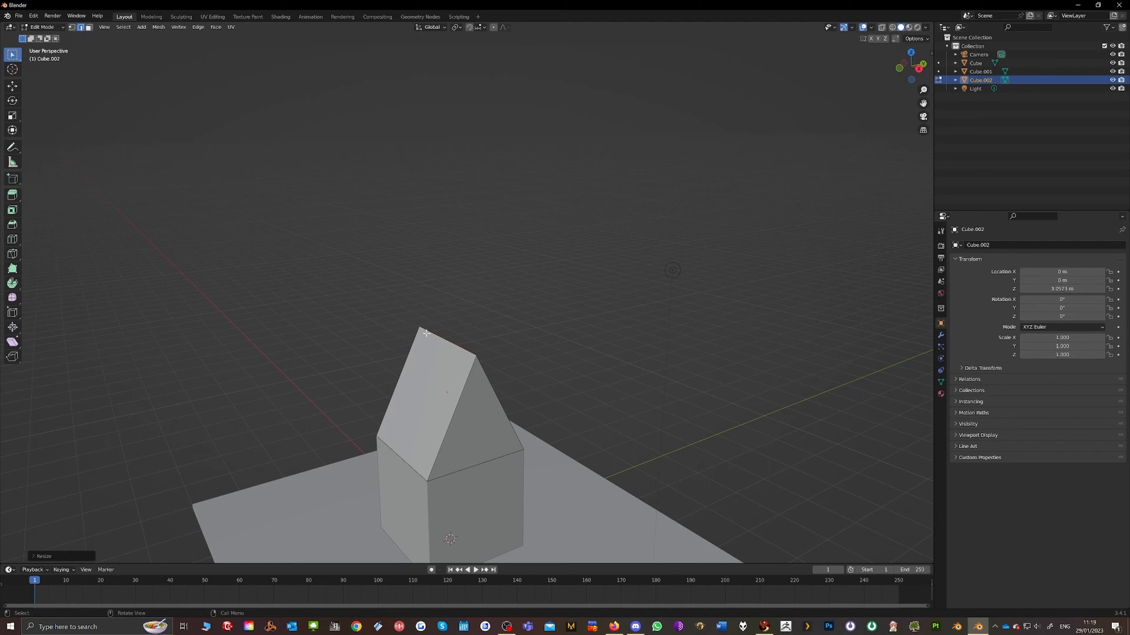
- Compare with the house reference in the browser, lower the roof ridge along Z in Blender for a shallower pitch, and return to Object Mode
middle_click_drag(471, 349, 408, 336)
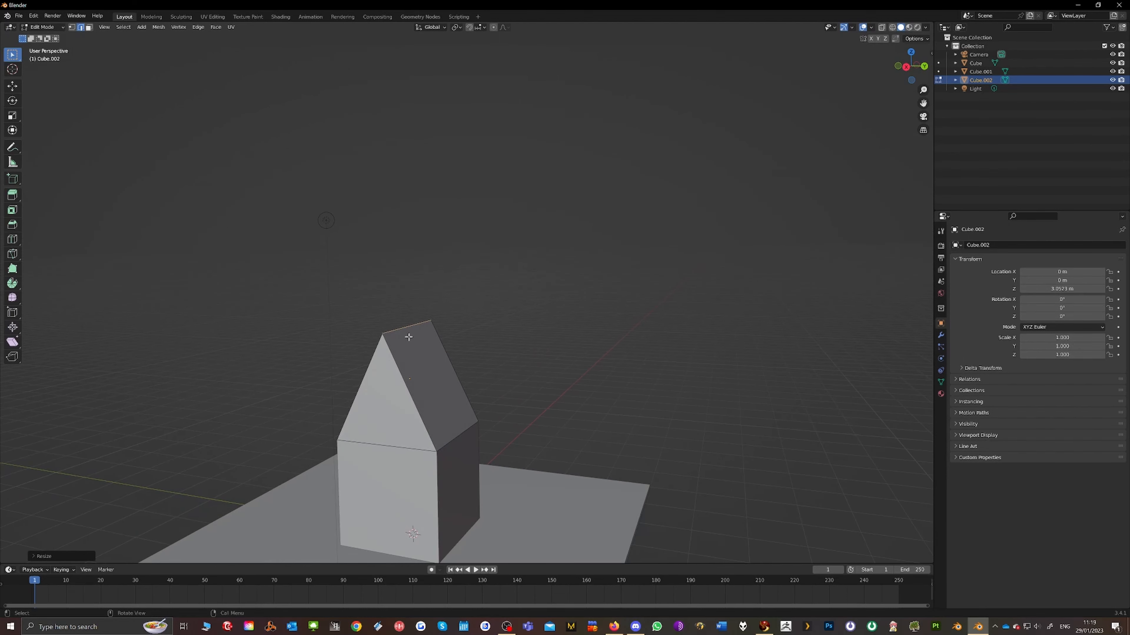
left_click(614, 627)
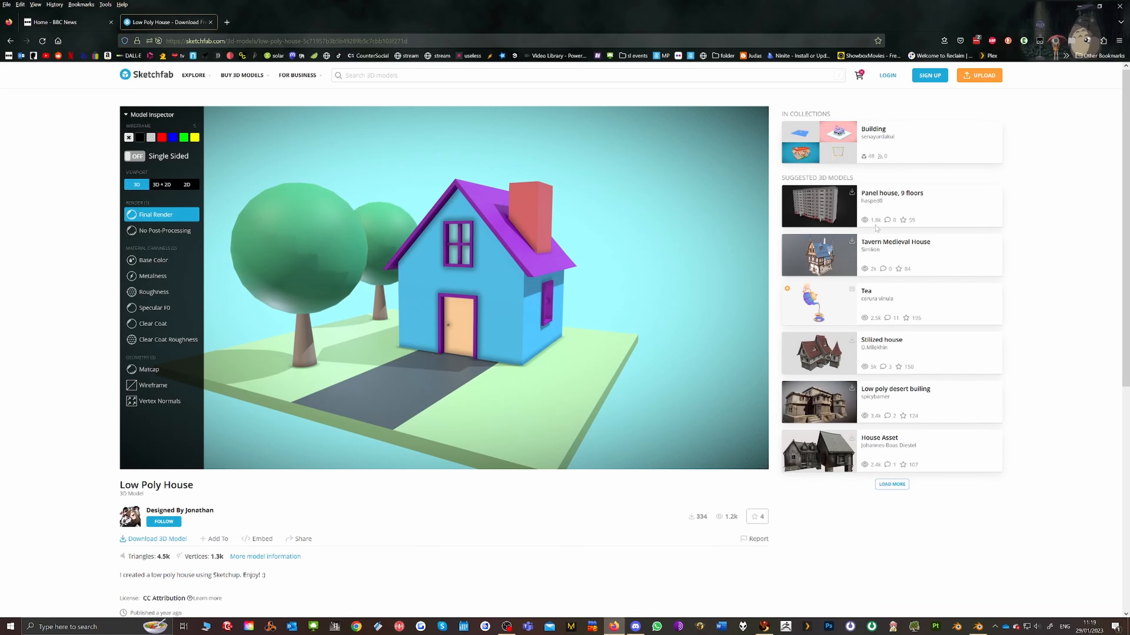
left_click(976, 627)
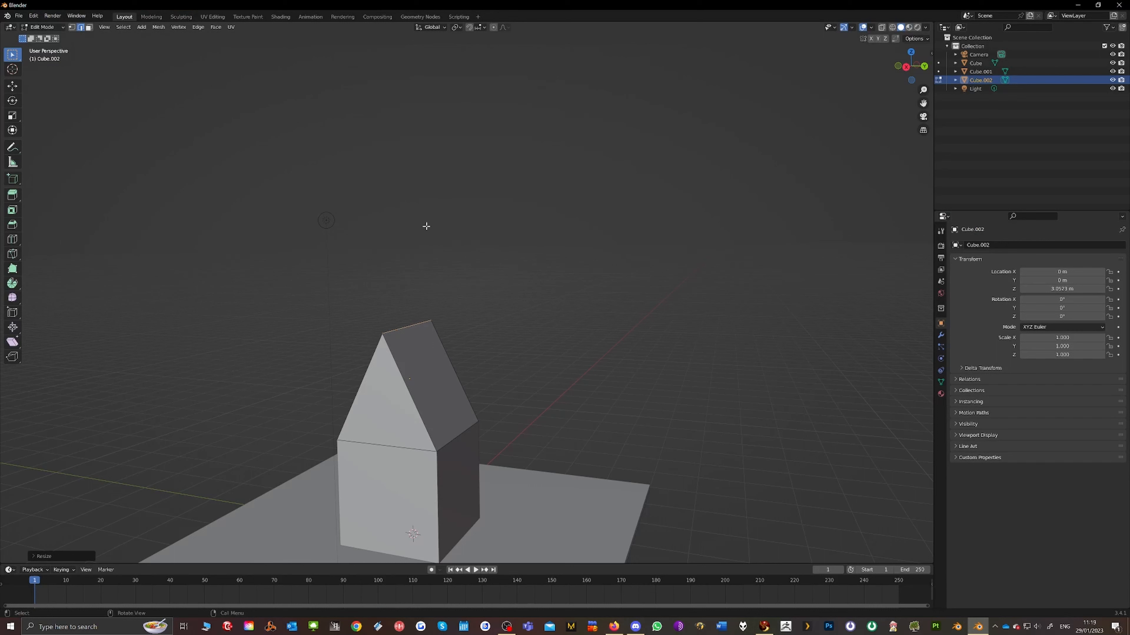
key("g")
key("z")
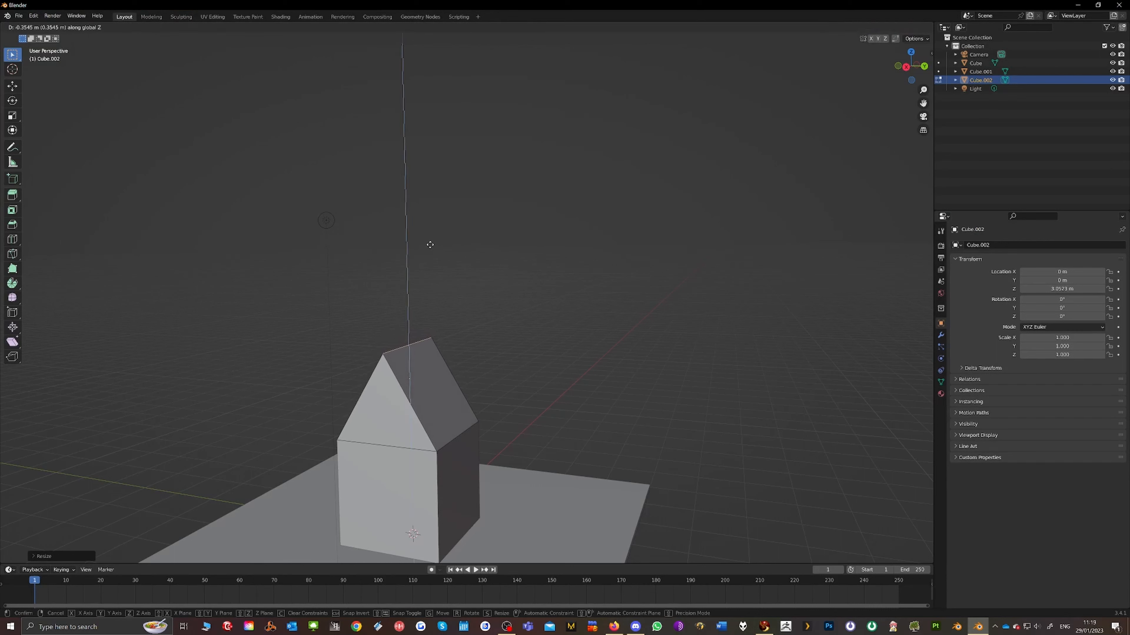
left_click(430, 261)
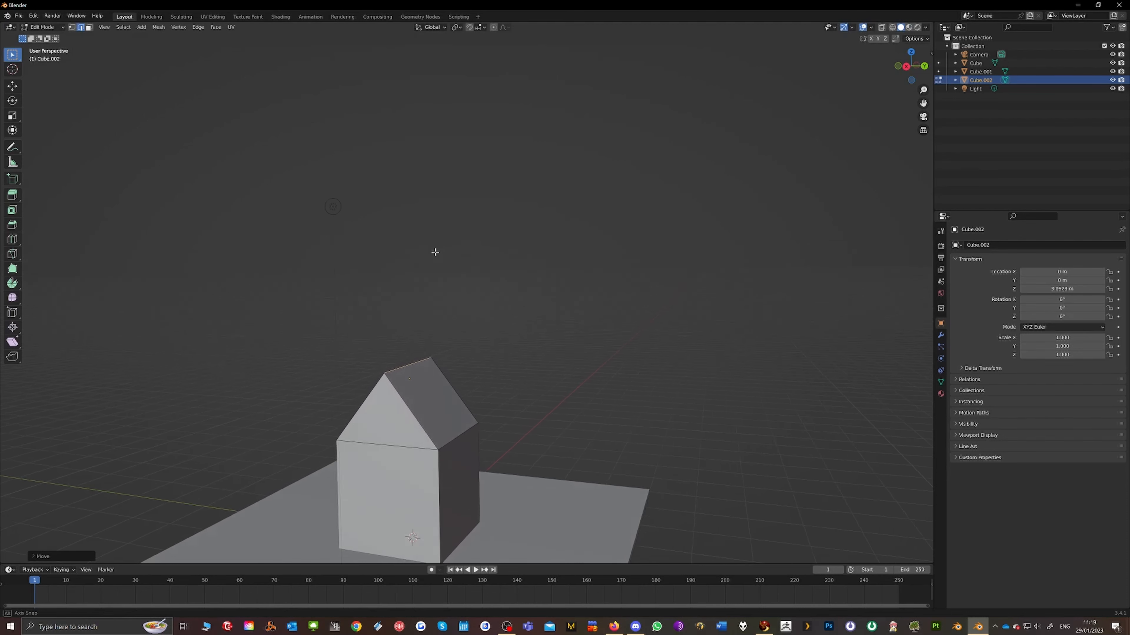
key("Tab")
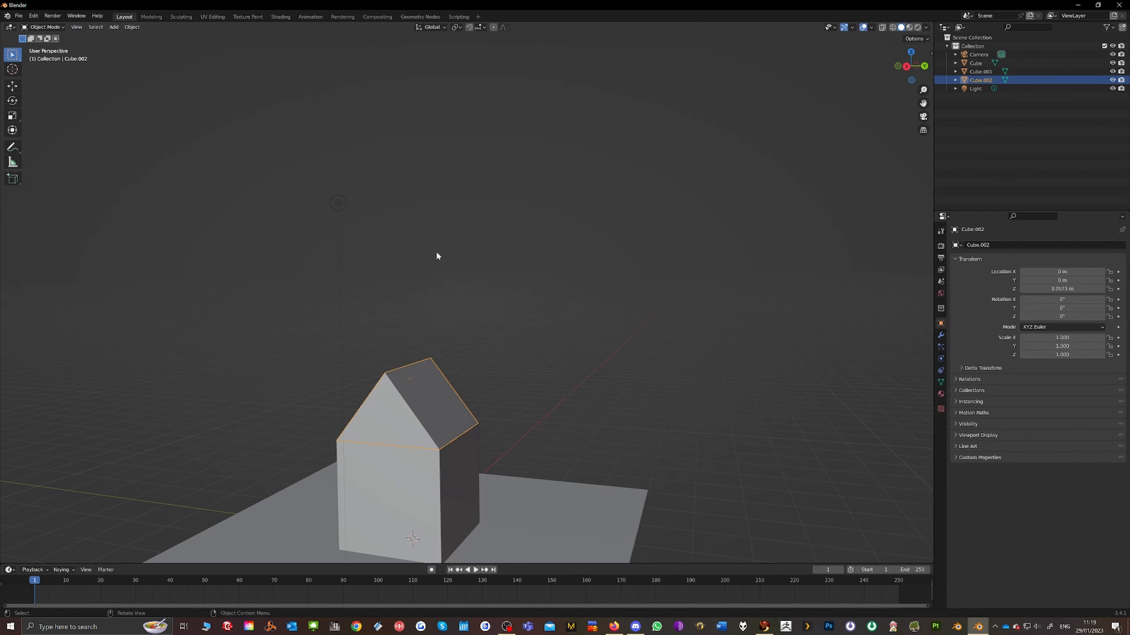
- Check the door in the browser's house reference, return to Blender, and add another cube scaled uniformly to about 0.44
middle_click_drag(550, 225, 578, 205)
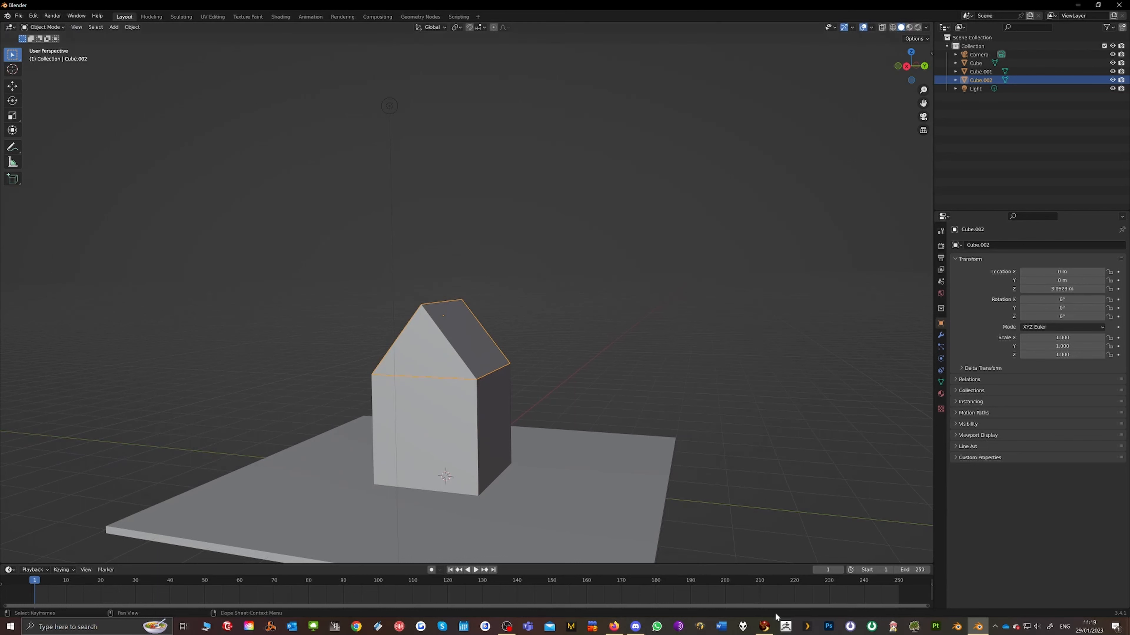
left_click(613, 627)
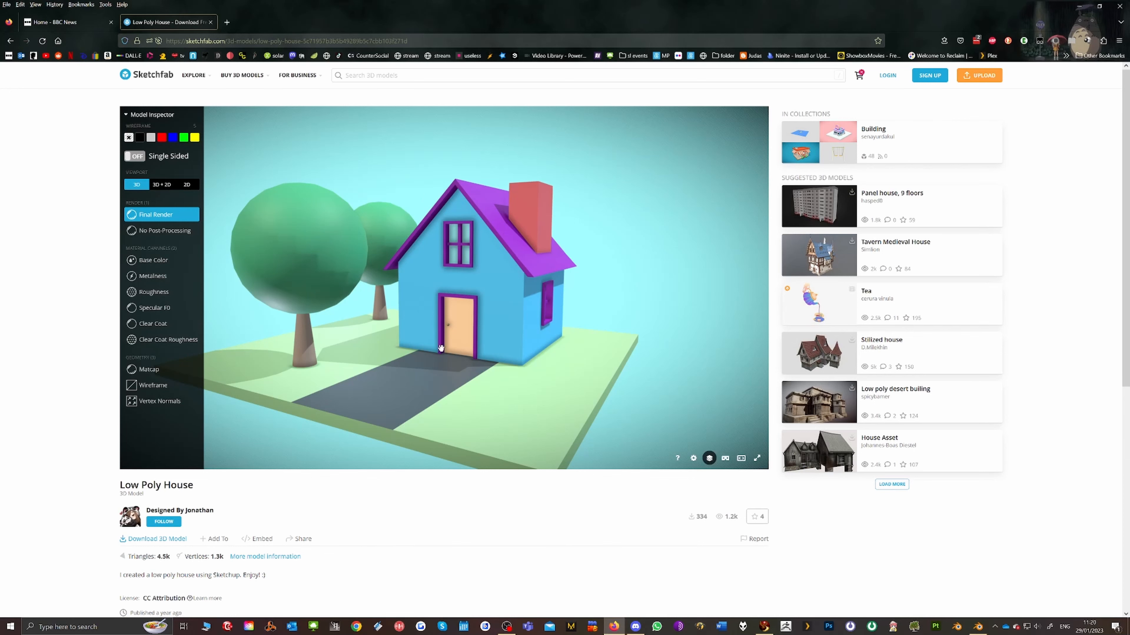
left_click(764, 626)
scroll(462, 327, "down", 2)
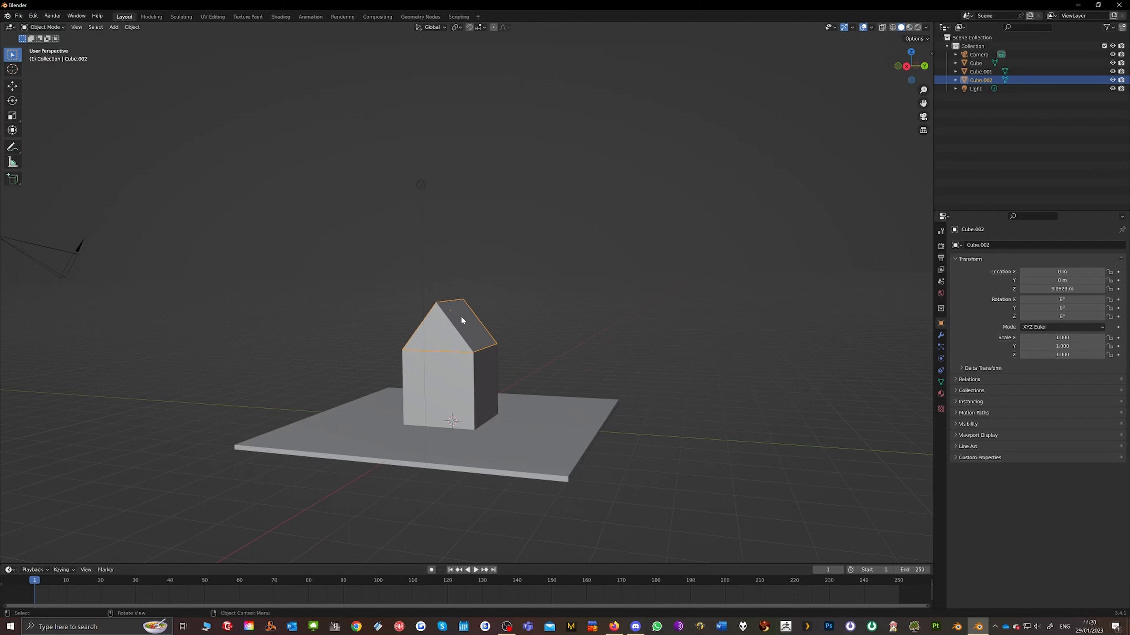
left_click(114, 27)
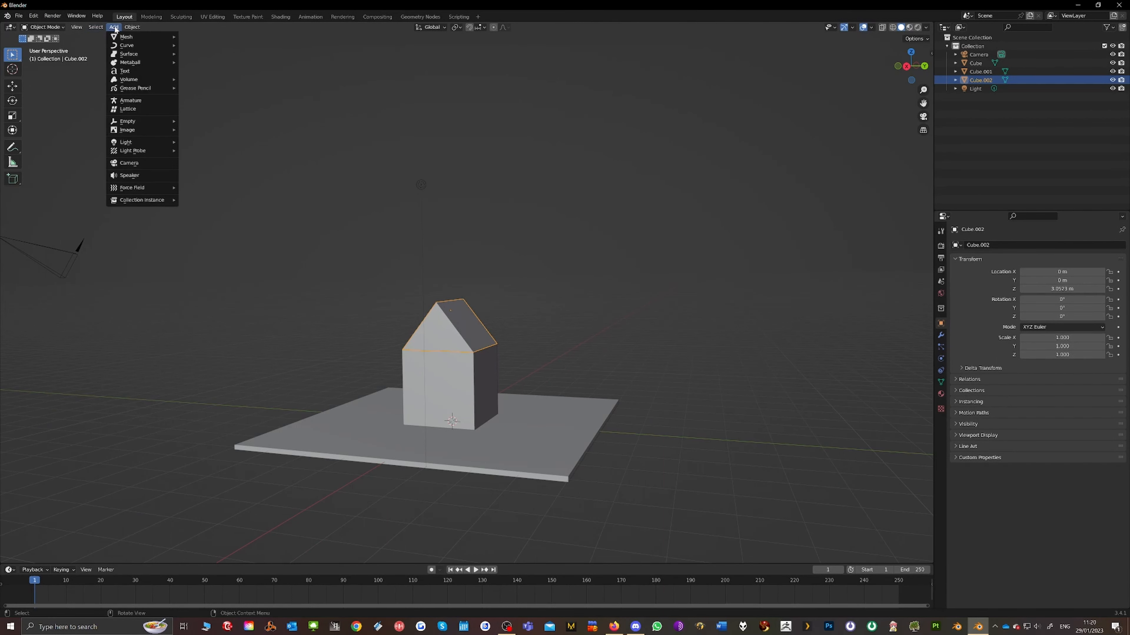
mouse_move(122, 37)
left_click(206, 44)
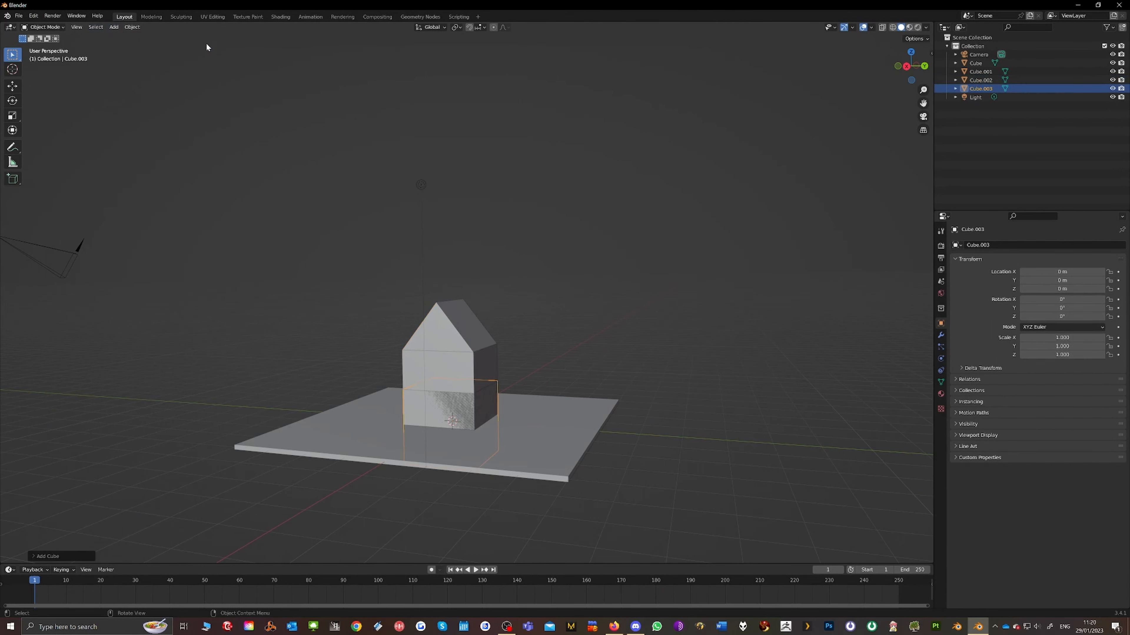
middle_click_drag(599, 212, 647, 299)
key("s")
left_click(567, 402)
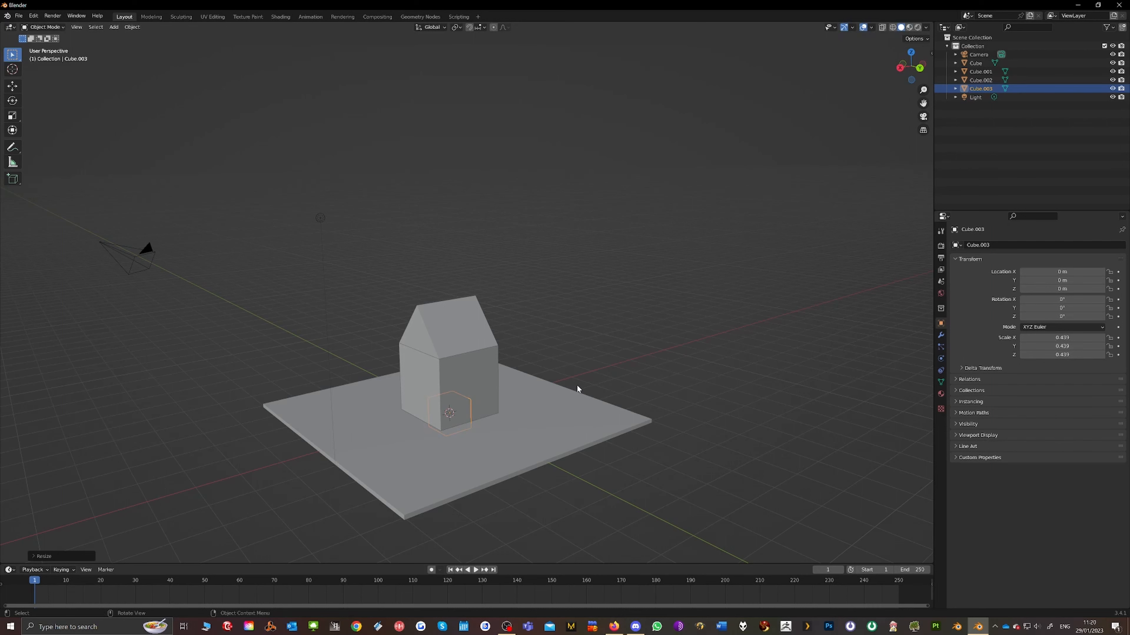
- Move the small cube out in front of the house in front view, to about X -1.63 m and Z 0.6 m
key("KP_Decimal")
scroll(583, 370, "down", 5)
middle_click_drag(583, 369, 545, 366)
key("KP_3")
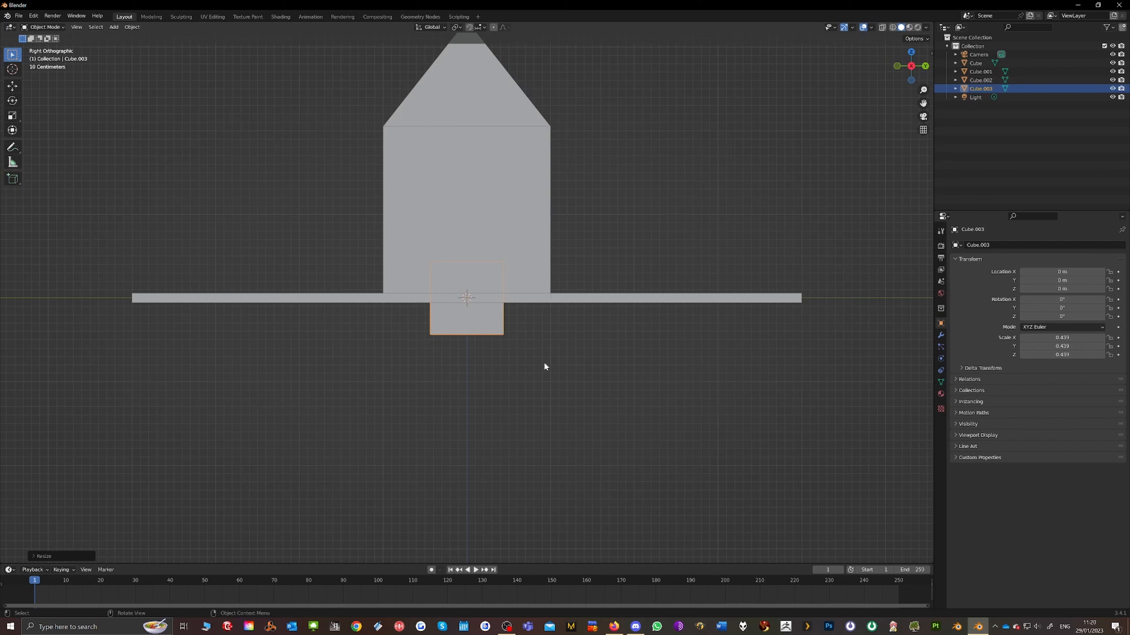
key("KP_1")
scroll(523, 280, "down", 3)
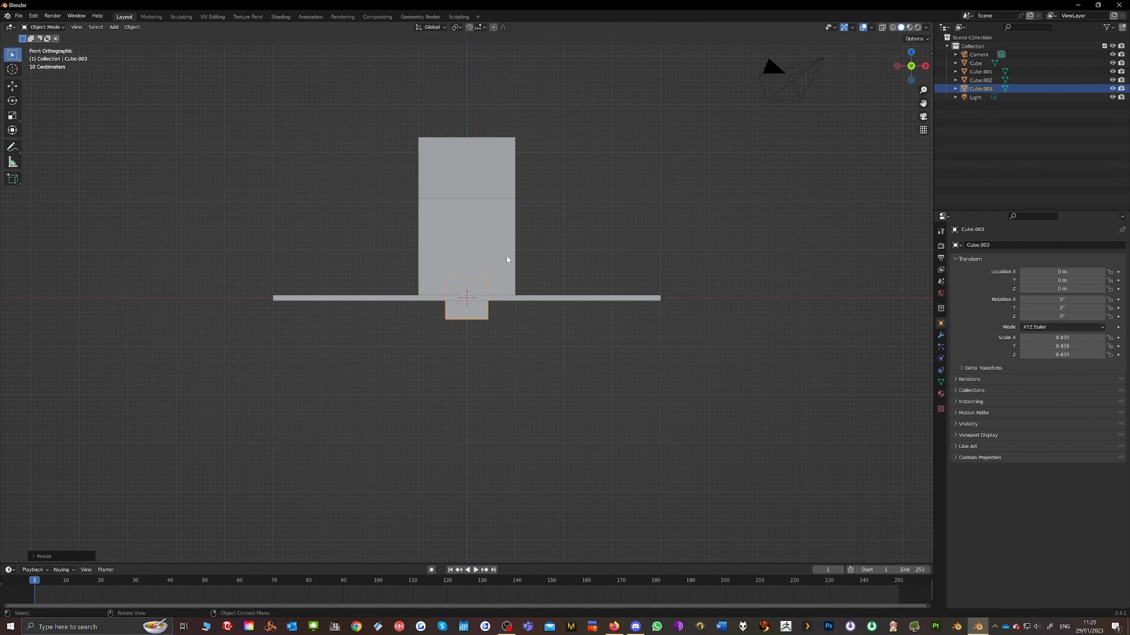
middle_click_drag(506, 255, 539, 298, "shift")
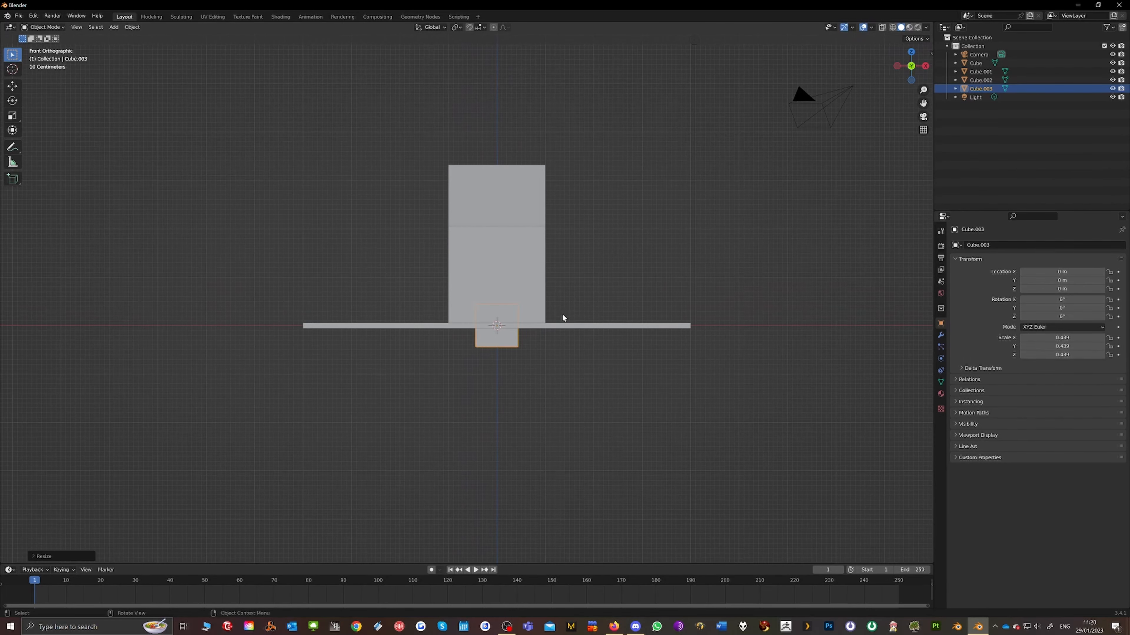
key("g")
left_click(483, 286)
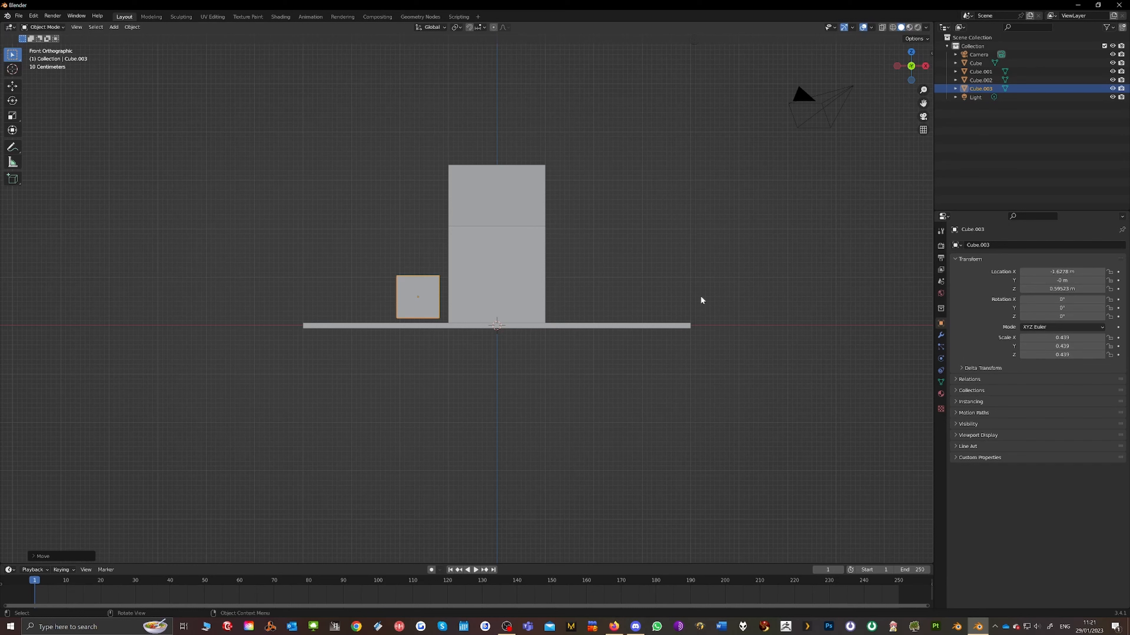
- Shape the small cube into a thin upright door slab, scaled to about 0.11 along X, stretched along Z and reduced uniformly
key("s")
key("x")
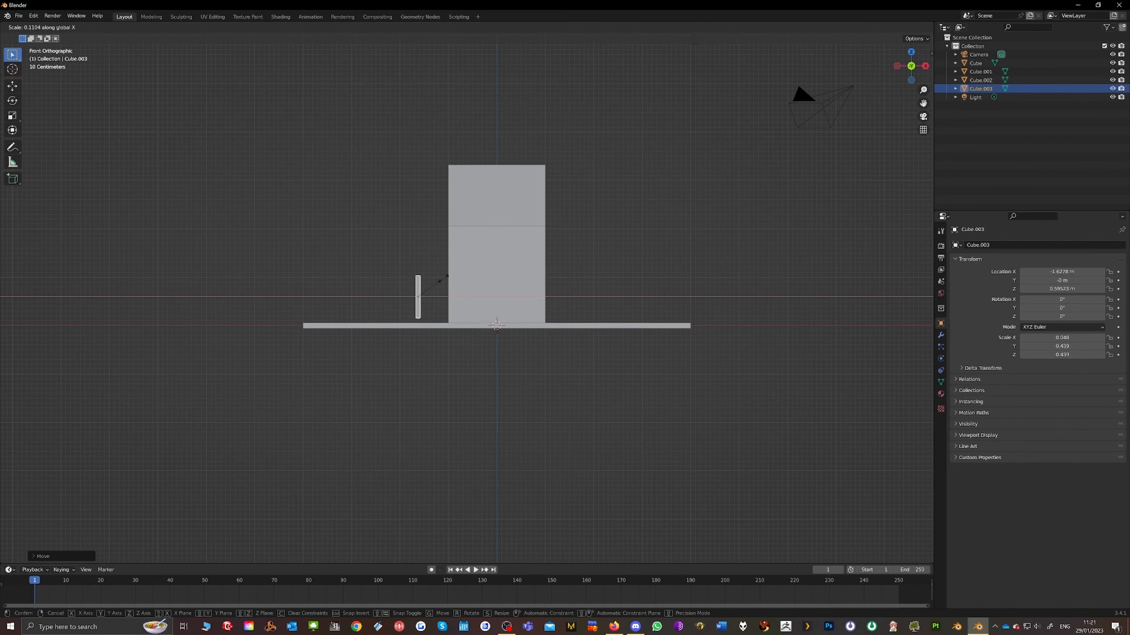
left_click(442, 282)
middle_click_drag(443, 282, 530, 299)
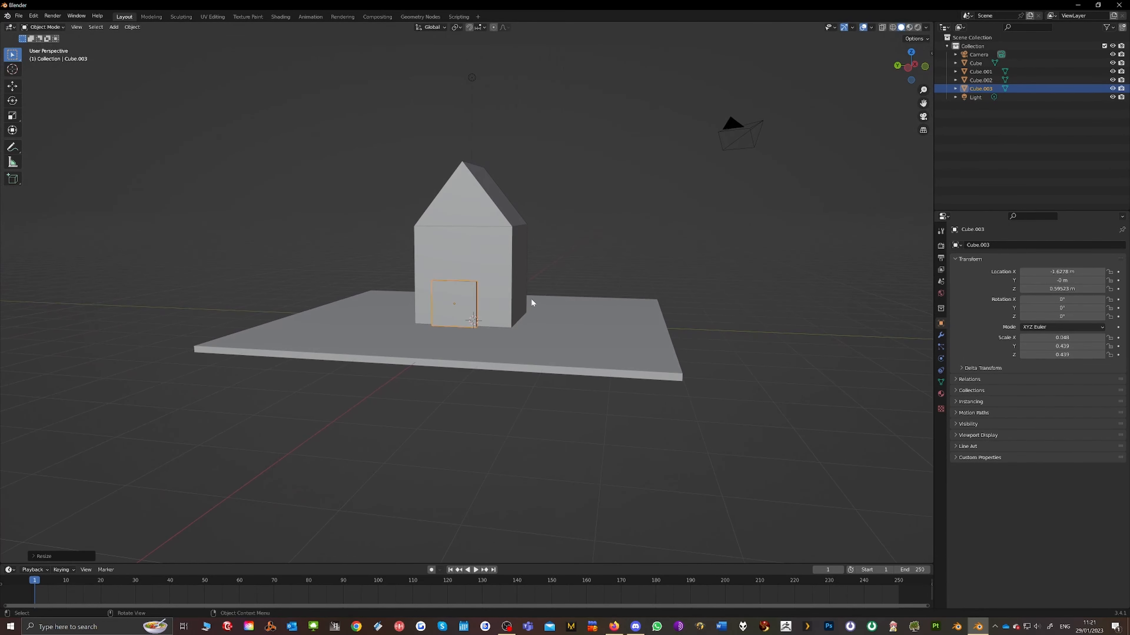
key("s")
key("z")
left_click(506, 179)
key("s")
left_click(536, 241)
- Move the door slab along X against the house wall and lower it along Z onto the ground slab at about 0.49 m
key("KP_1")
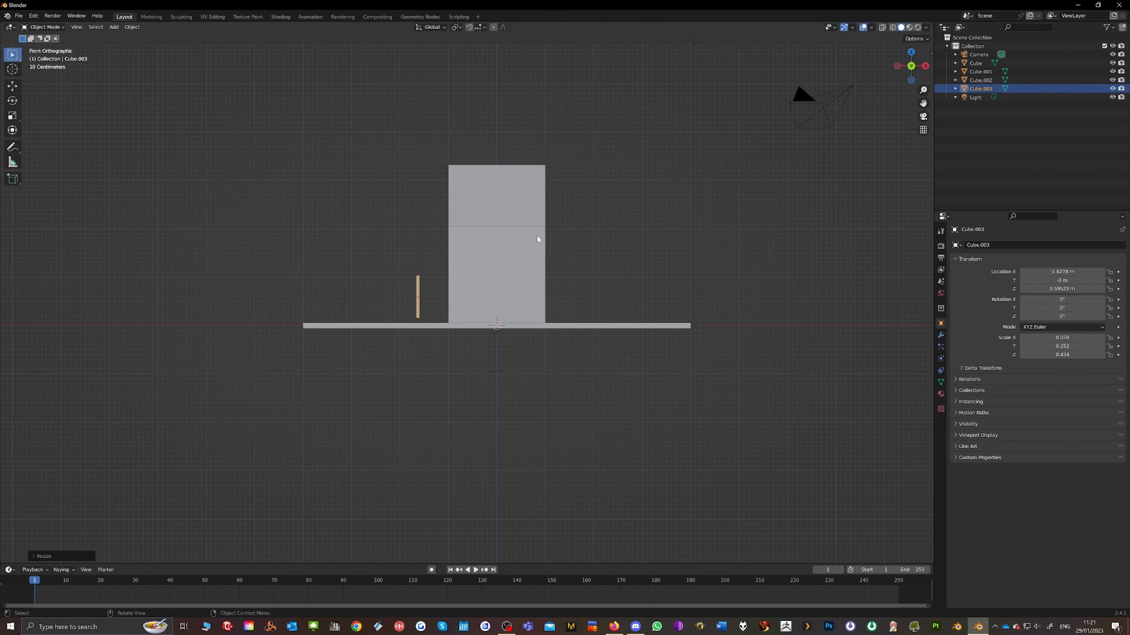
key("KP_3")
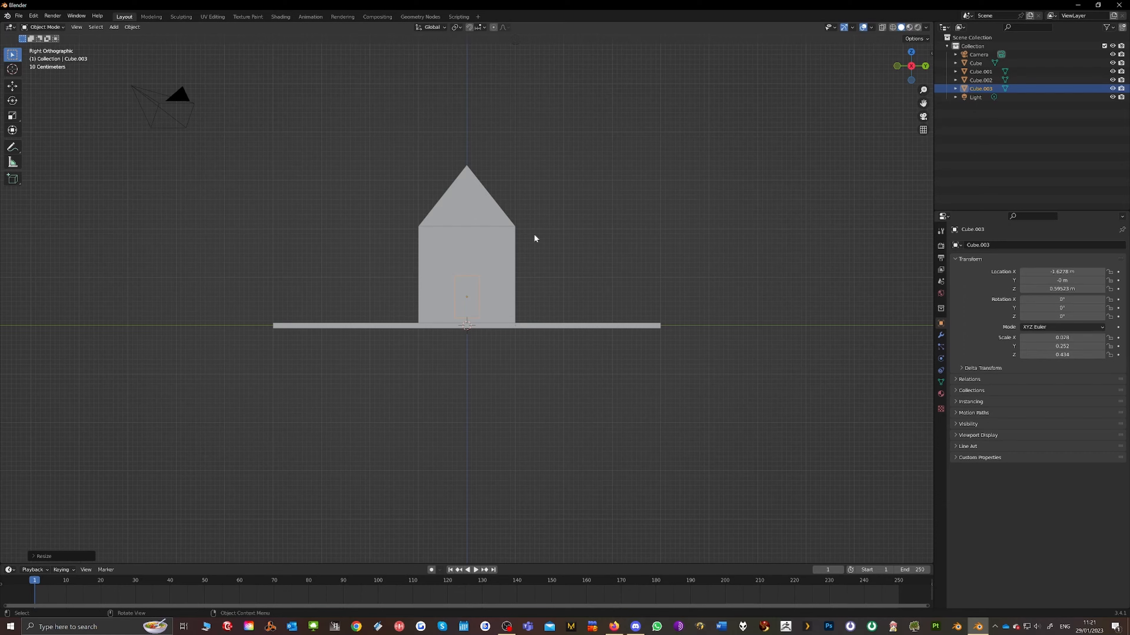
key("KP_1")
scroll(534, 234, "up", 4)
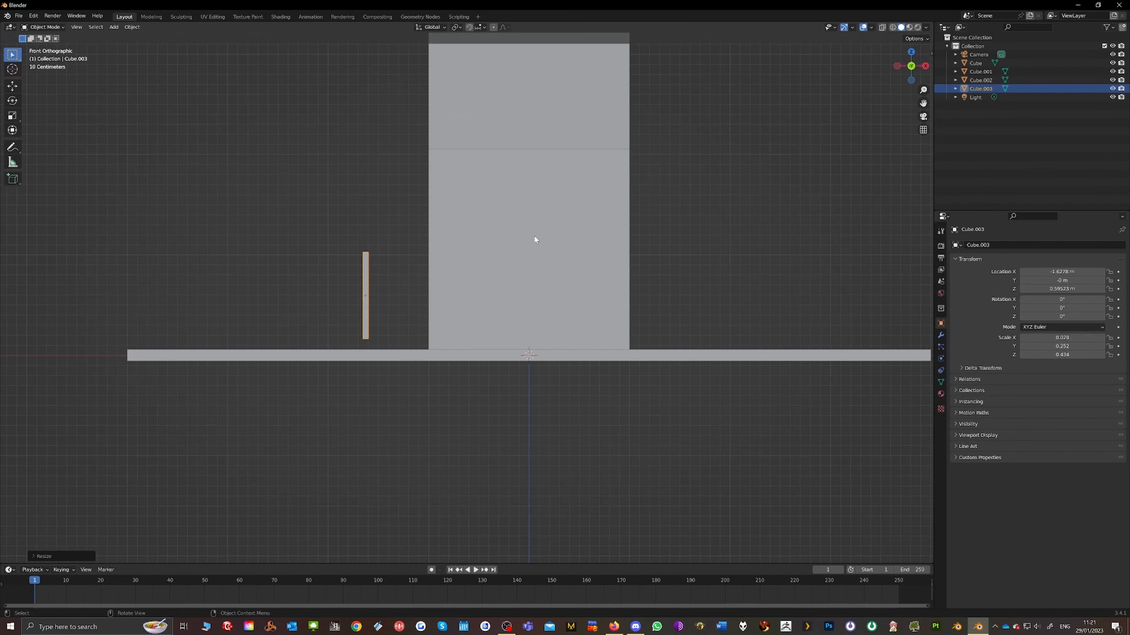
key("g")
key("x")
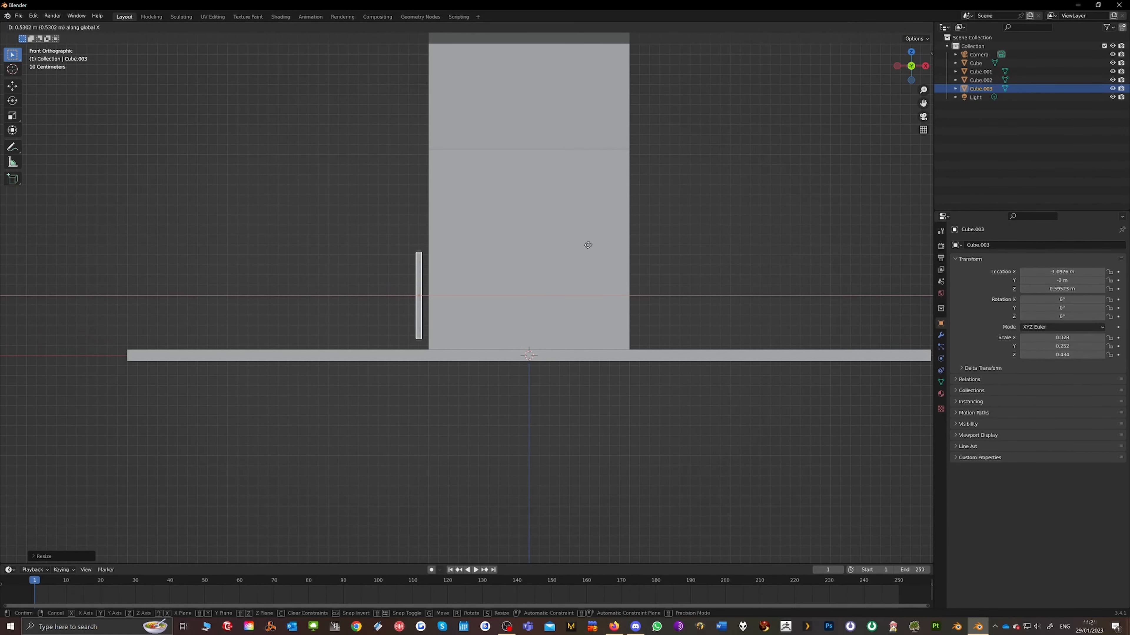
left_click(596, 247)
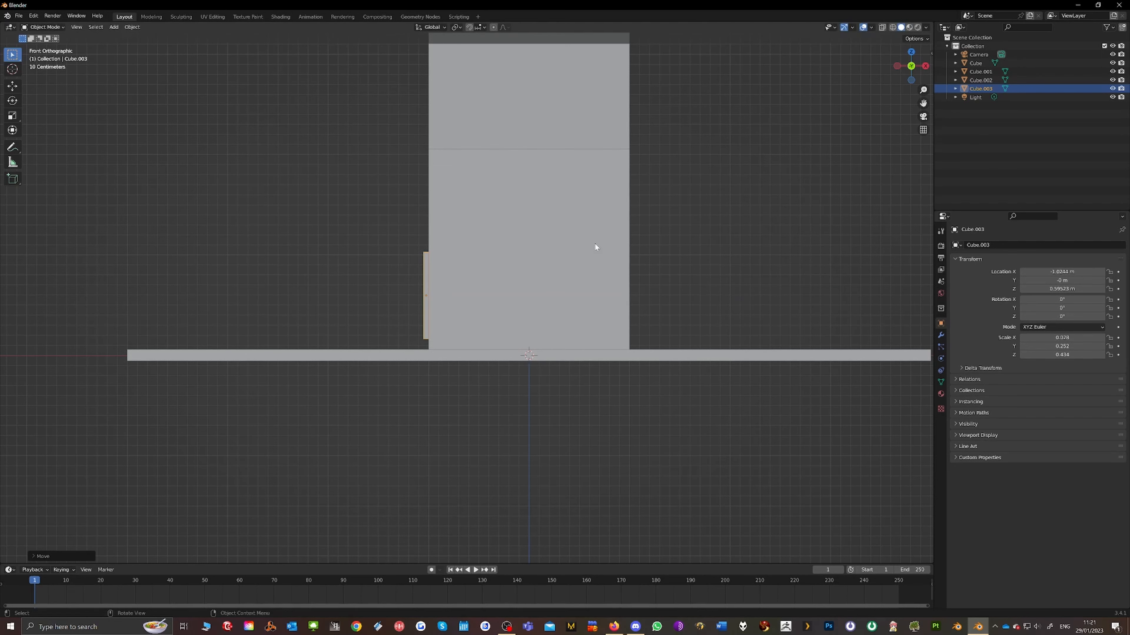
key("g")
key("z")
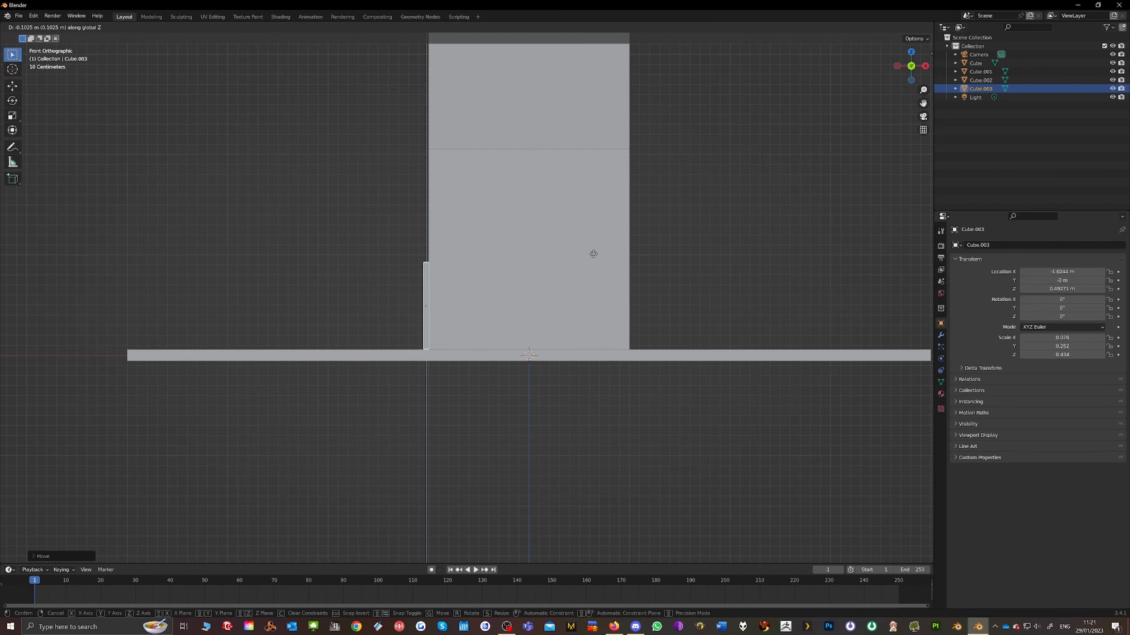
left_click(592, 253)
- Inset the front face of the door by about 0.11 m in Edit Mode to form a frame
middle_click_drag(592, 253, 536, 266)
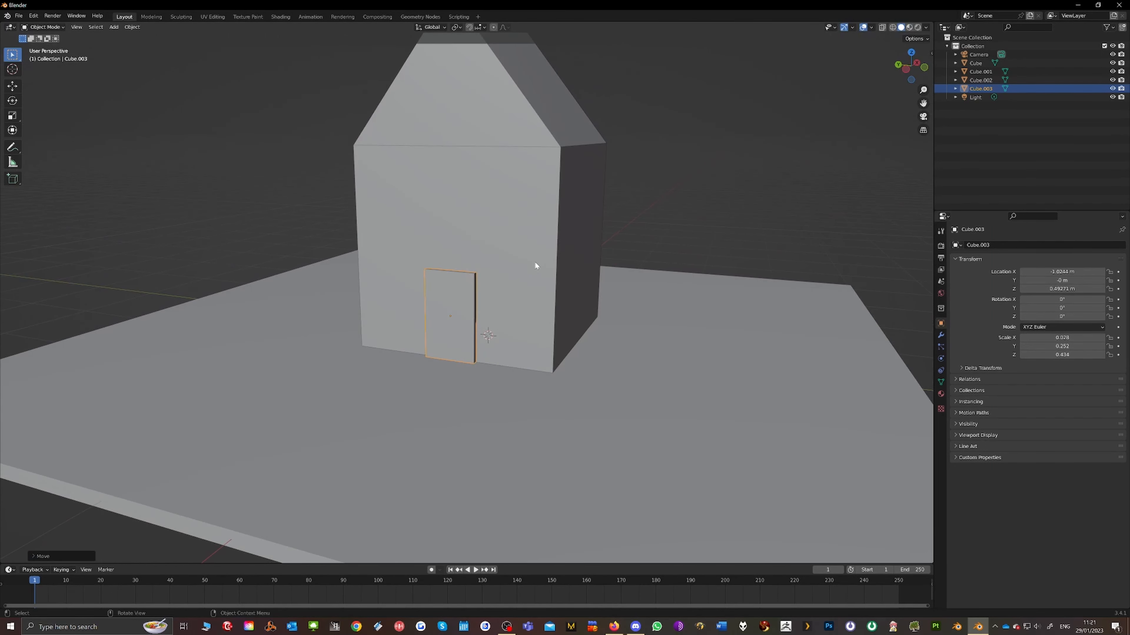
scroll(536, 266, "up", 3)
key("Tab")
left_click(438, 320)
key("i")
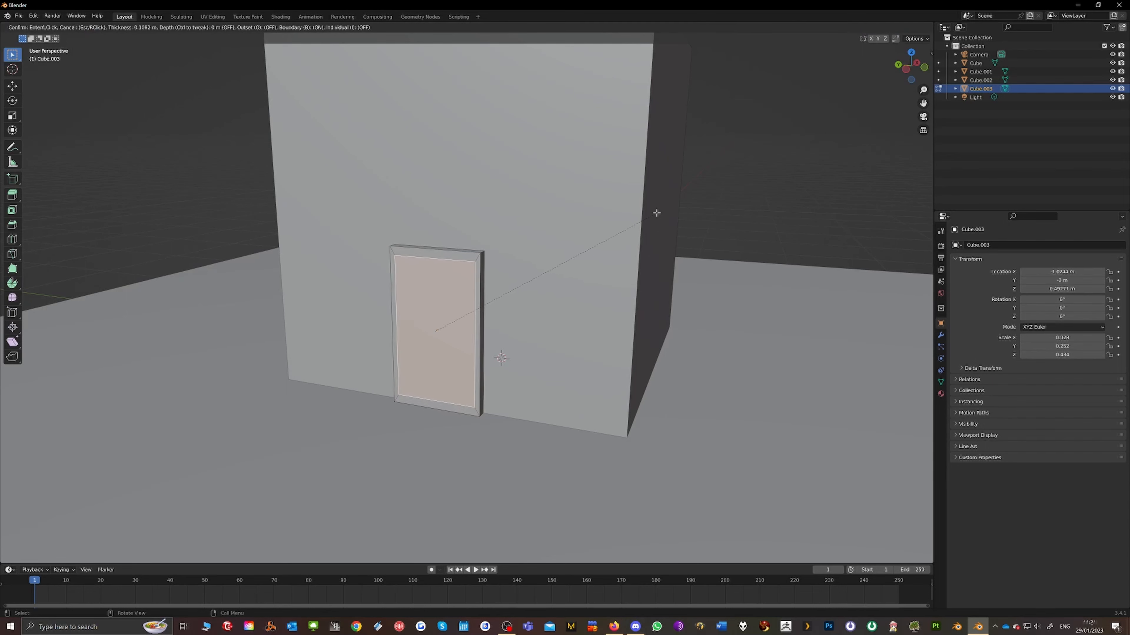
left_click(655, 214)
- Extrude the inset door face inward along X by about 0.03 m and return to Object Mode
middle_click_drag(656, 213, 517, 233)
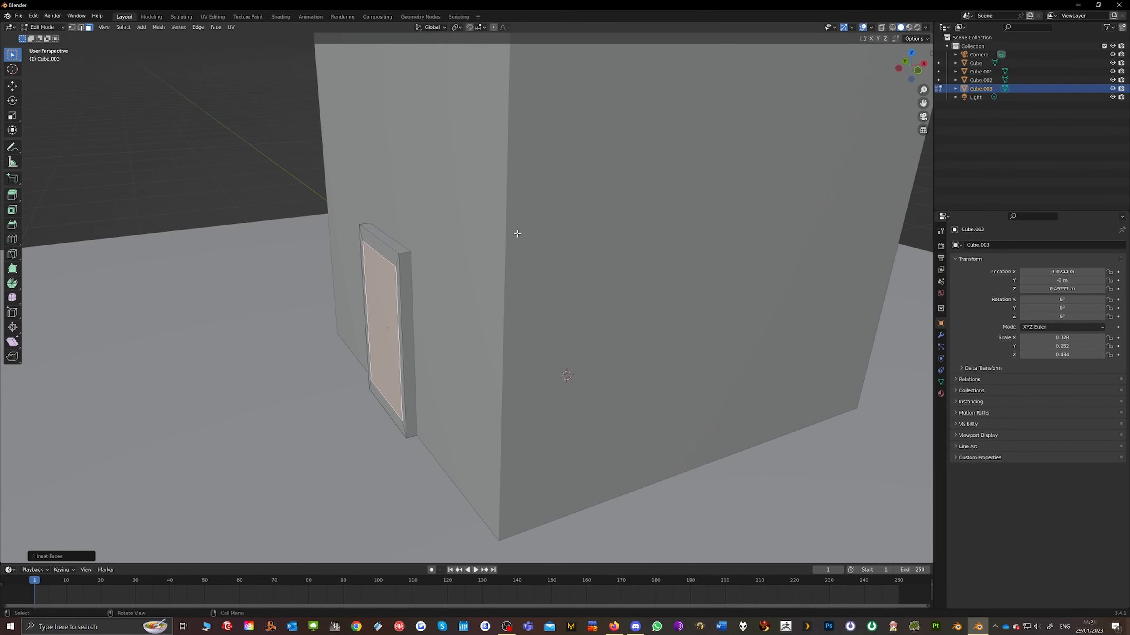
key("e")
key("x")
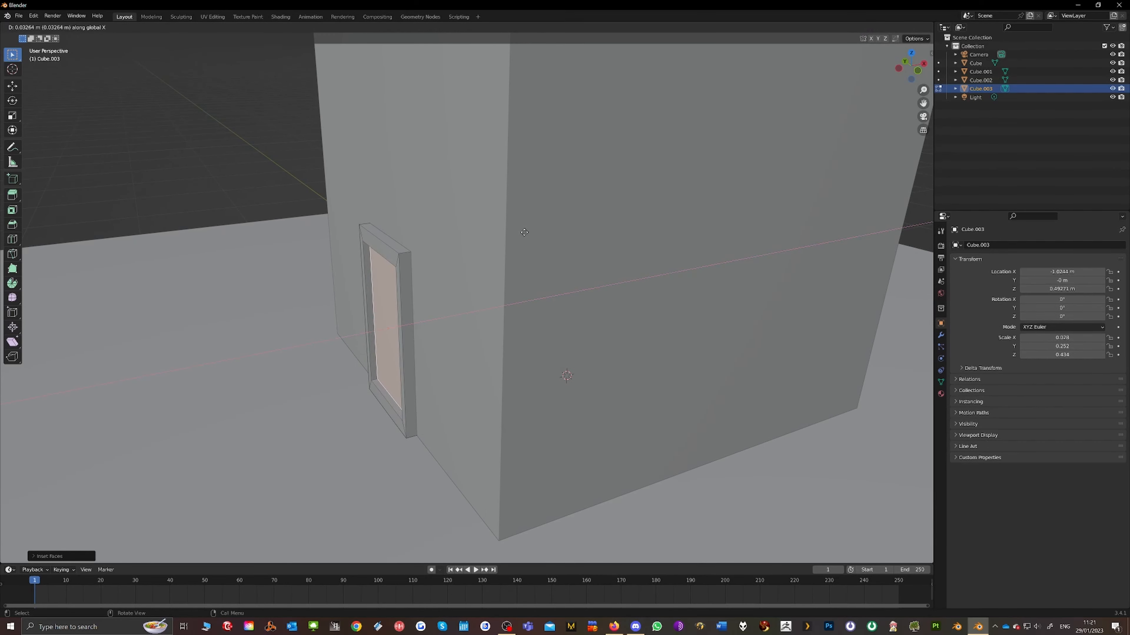
left_click(525, 232)
middle_click_drag(469, 253, 479, 249)
key("a")
key("Tab")
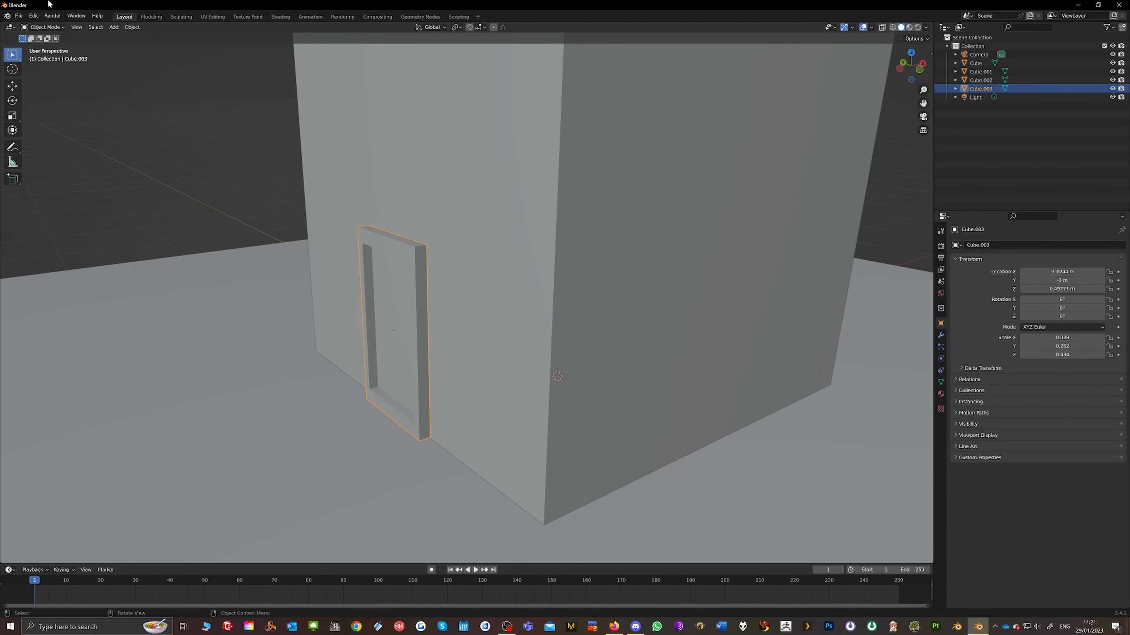
- Lower the door along Z until the bottom of its frame sinks into the ground slab, keeping the door selected
middle_click_drag(356, 273, 425, 253)
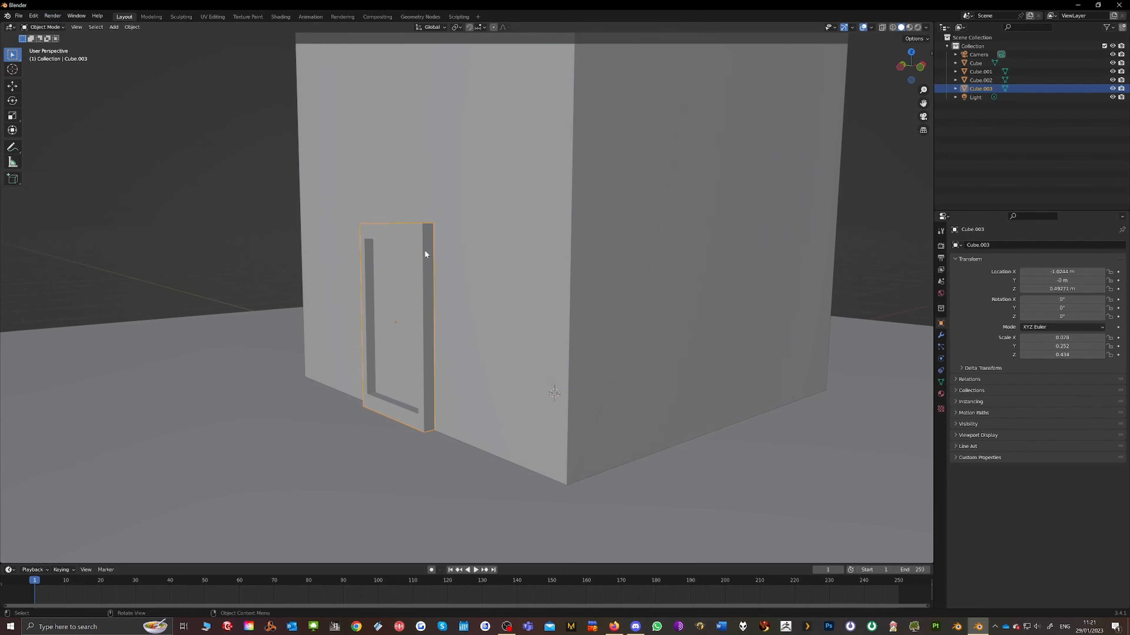
key("g")
key("z")
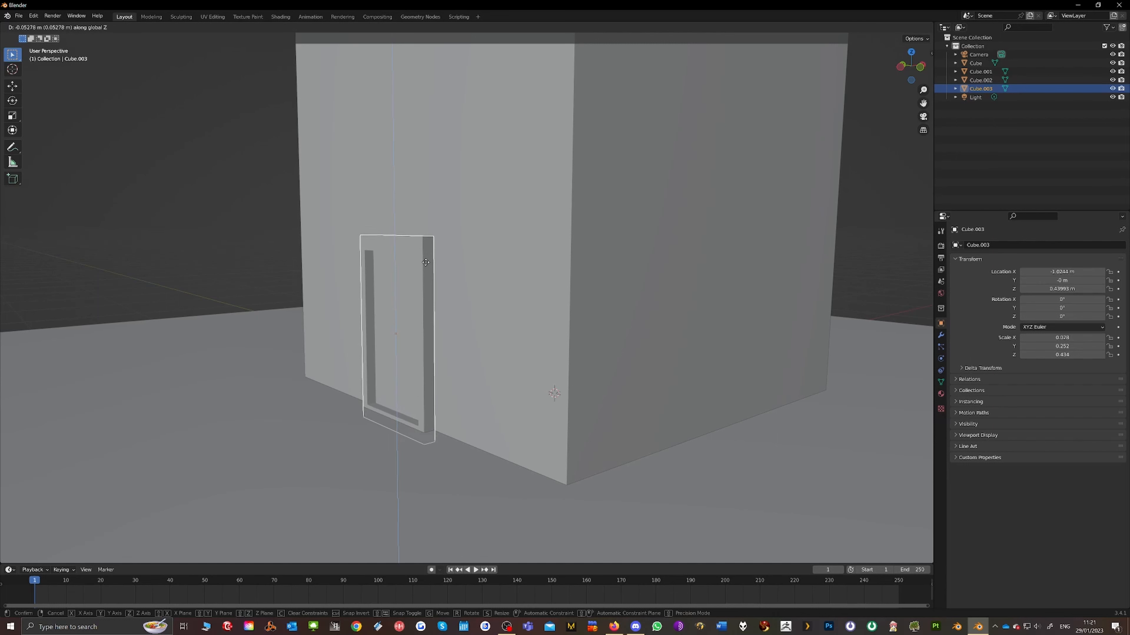
left_click(426, 267)
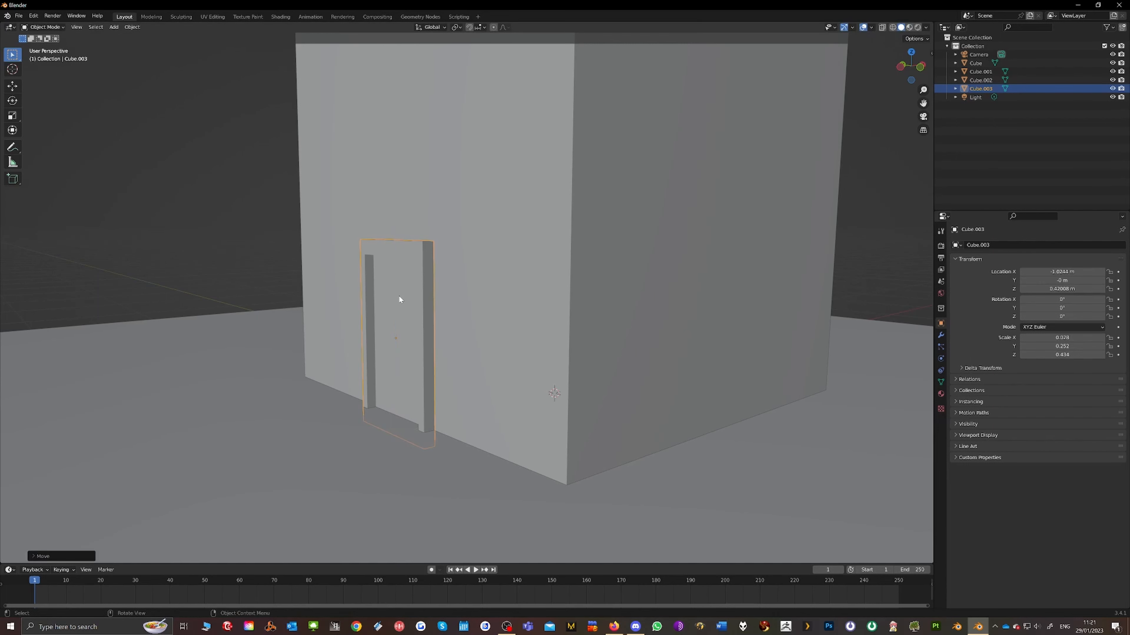
middle_click_drag(398, 295, 407, 297)
left_click(407, 297)
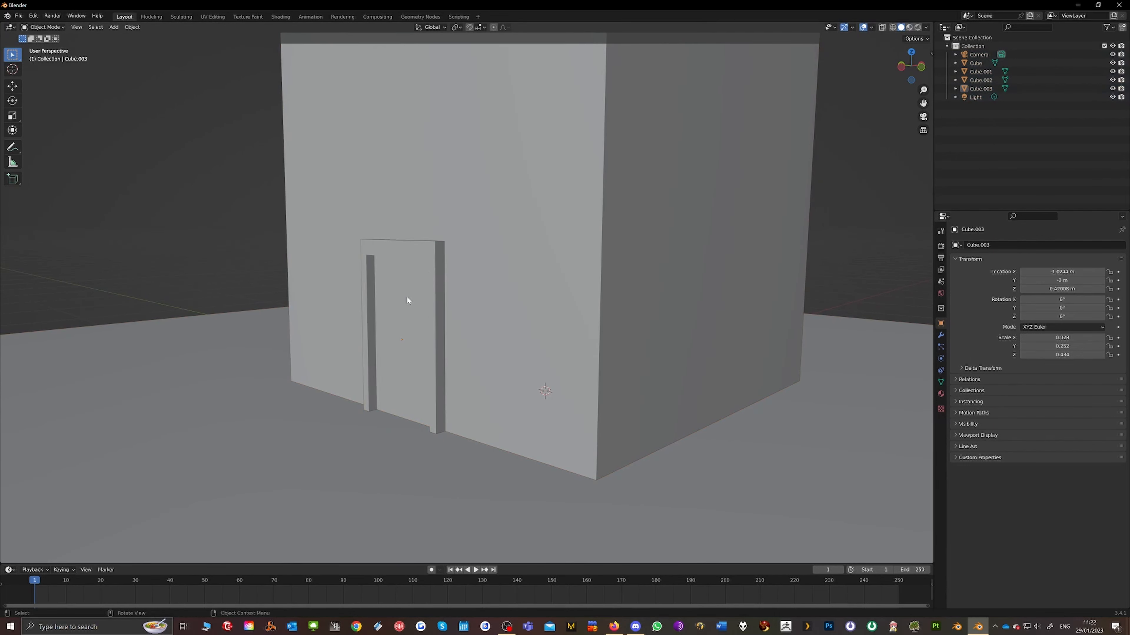
left_click(436, 267)
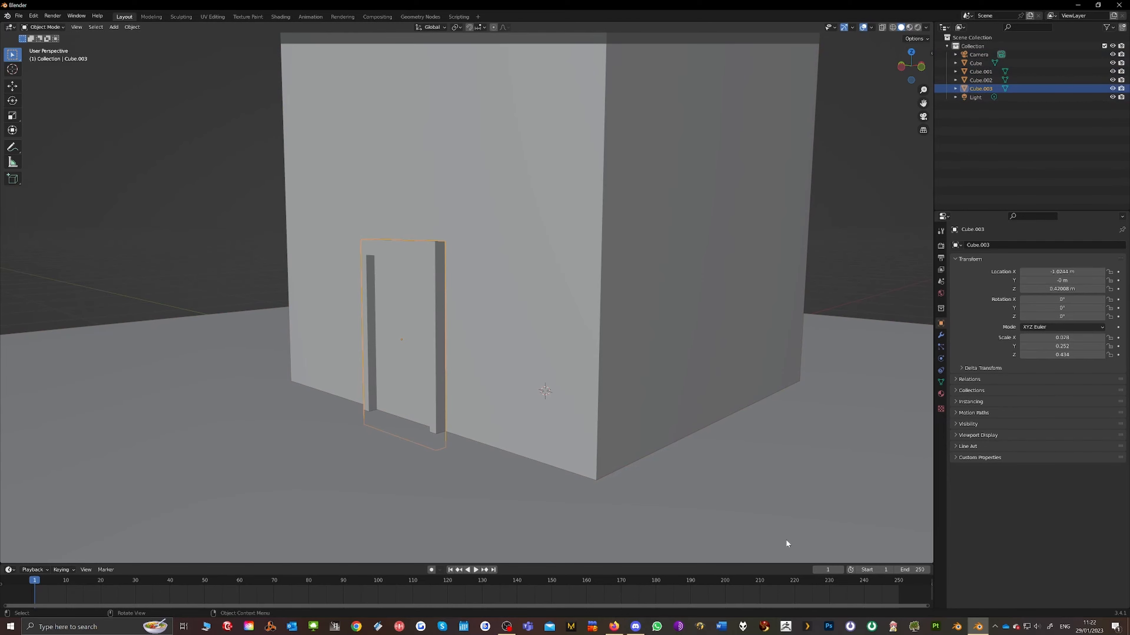
- Check the door frame colour in the browser reference, return to Blender, and give the door a material named purple with a magenta base color
left_click(616, 625)
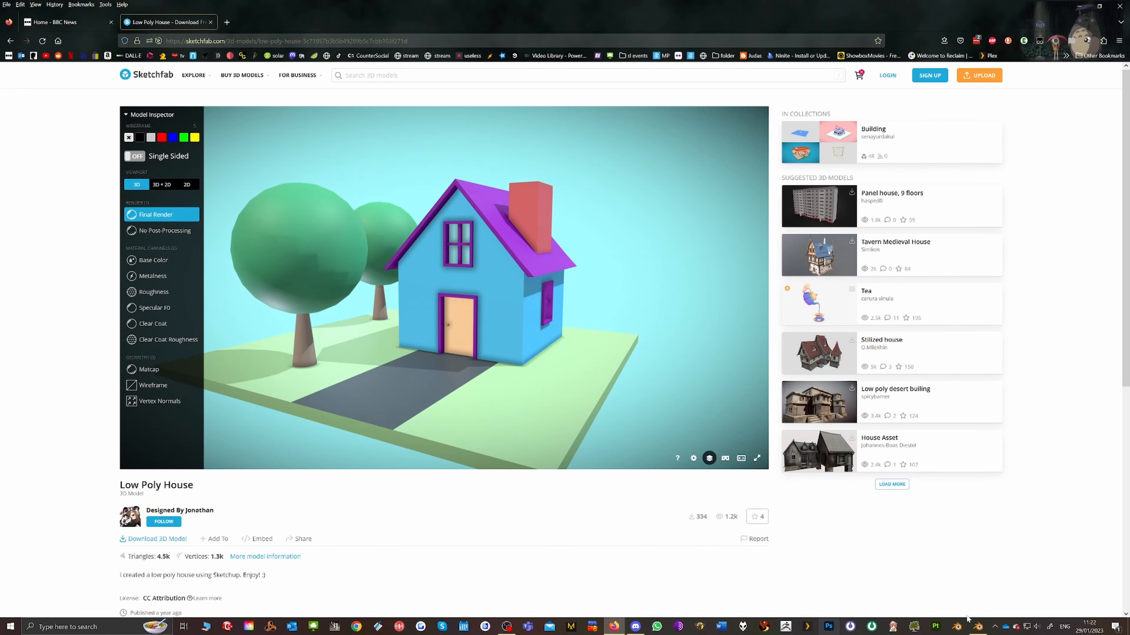
left_click(976, 626)
left_click(940, 394)
left_click(1031, 281)
double_click(1009, 281)
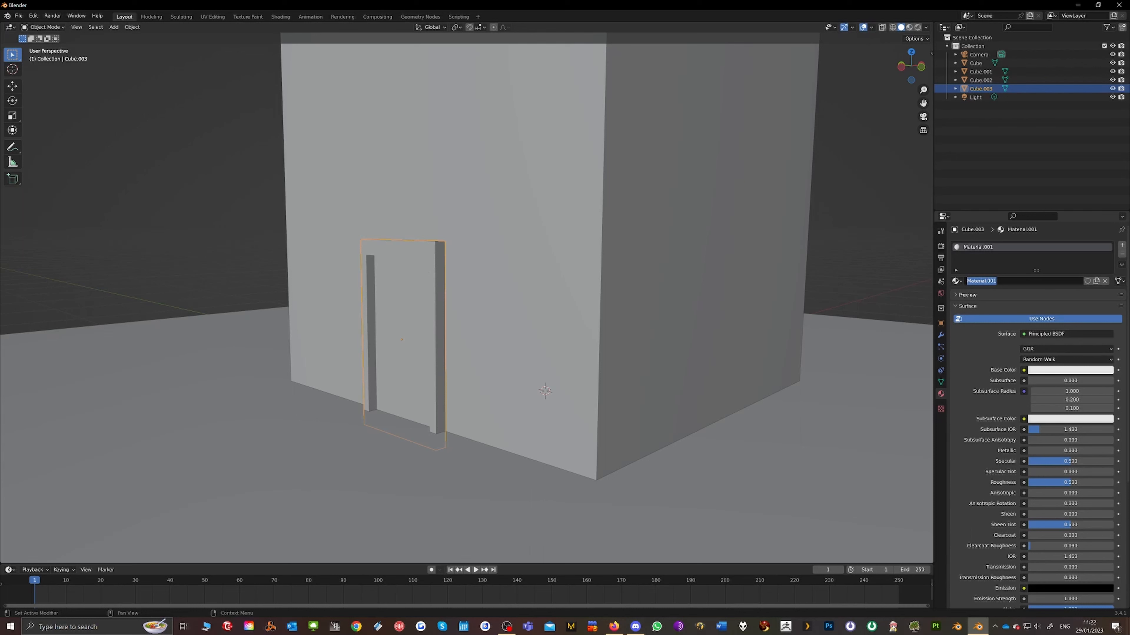
type("purple")
key("Return")
left_click(1050, 371)
left_click(1088, 295)
- Assign the purple material to all faces of the door and switch the viewport to Material Preview shading
key("Tab")
key("a")
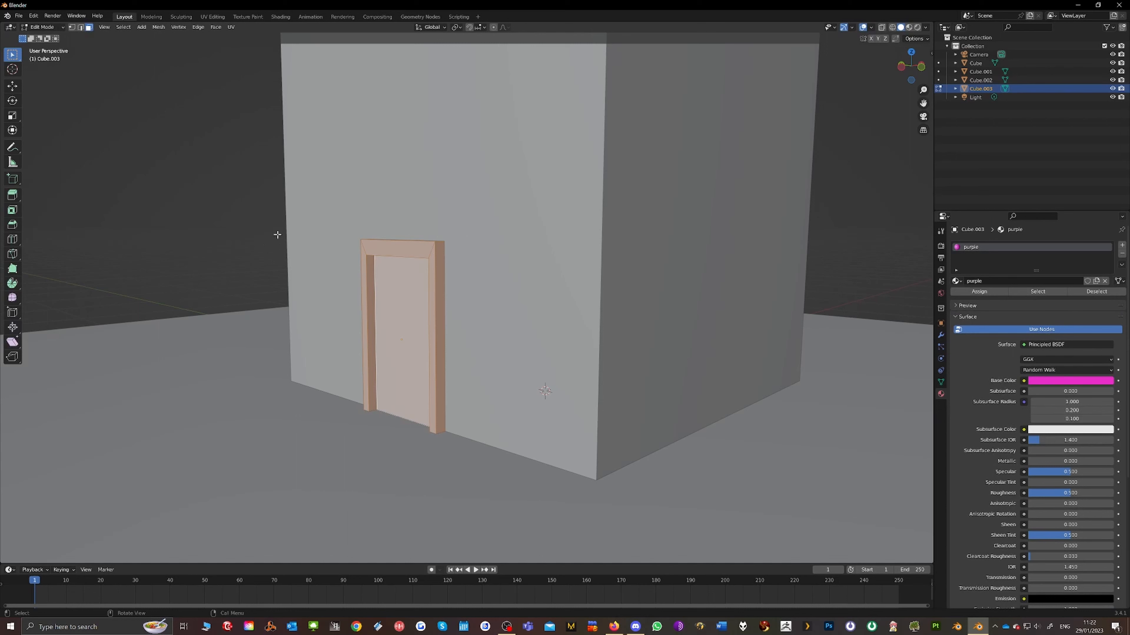
left_click(978, 291)
key("Tab")
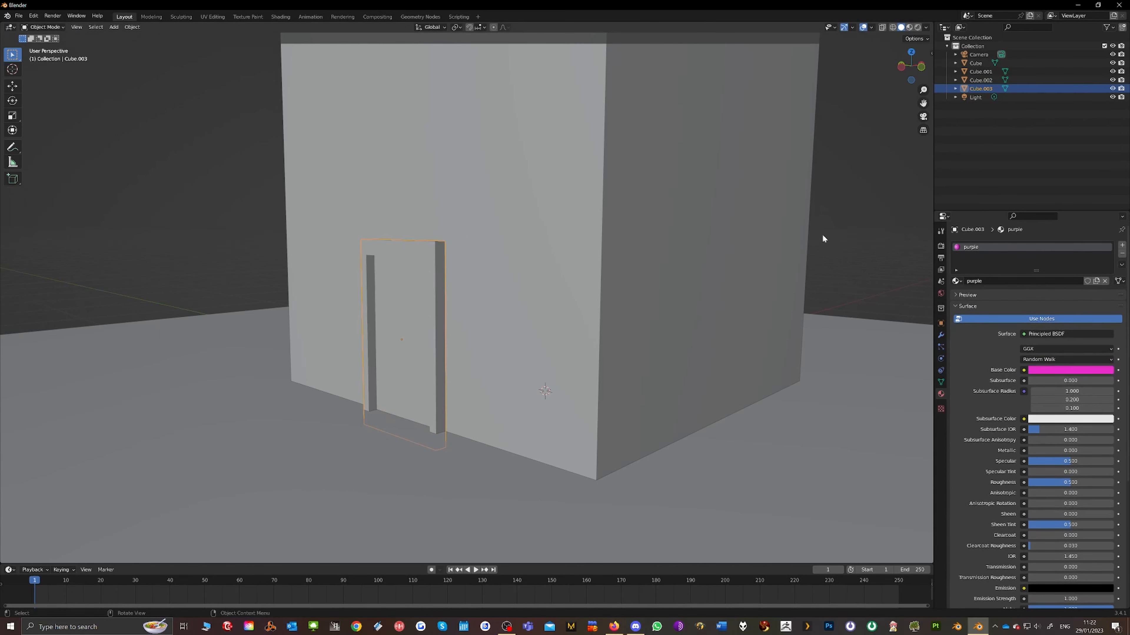
left_click(910, 28)
middle_click_drag(512, 311, 536, 312)
- Check the door panel colour in the browser reference, return to Blender, and add a second door material named pink with a light orange base color
left_click(614, 626)
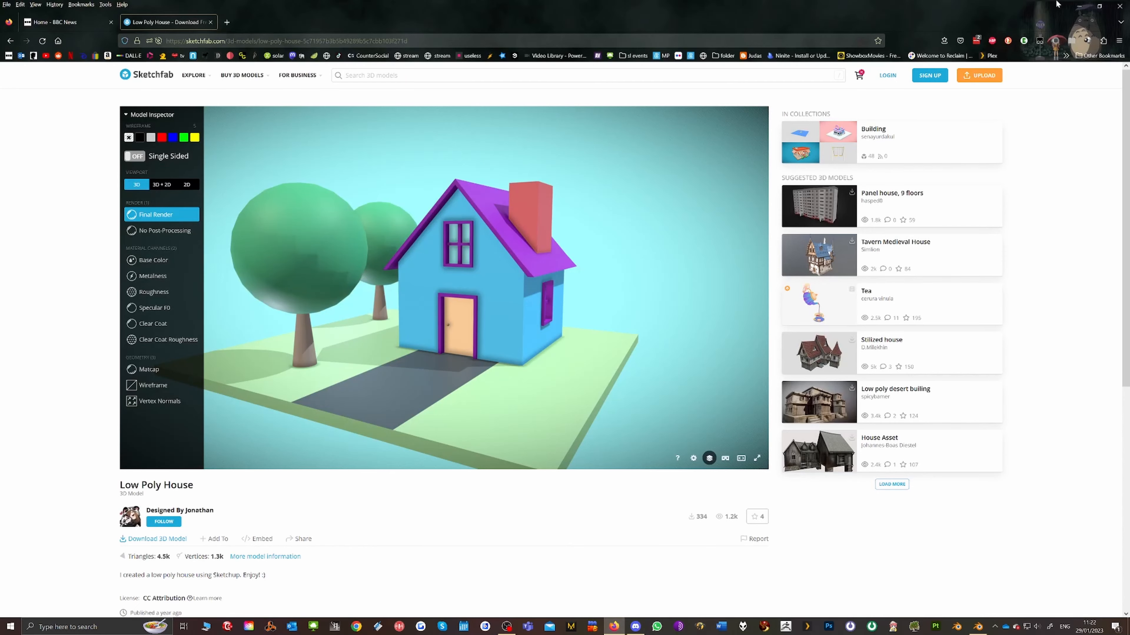
left_click(1079, 6)
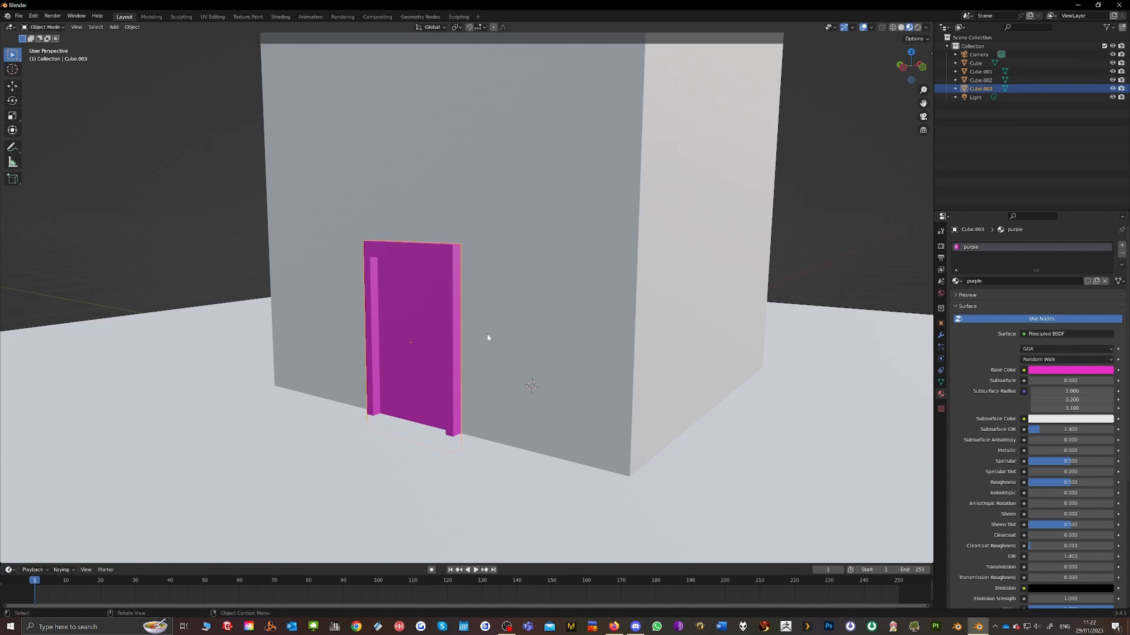
left_click(1122, 245)
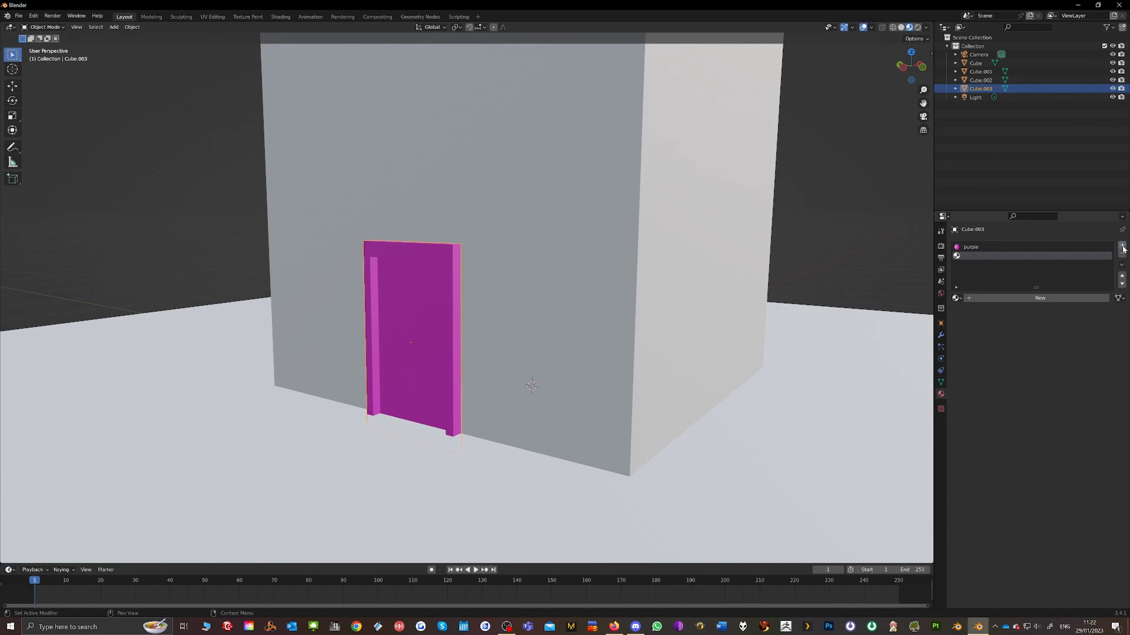
left_click(1021, 297)
double_click(1020, 297)
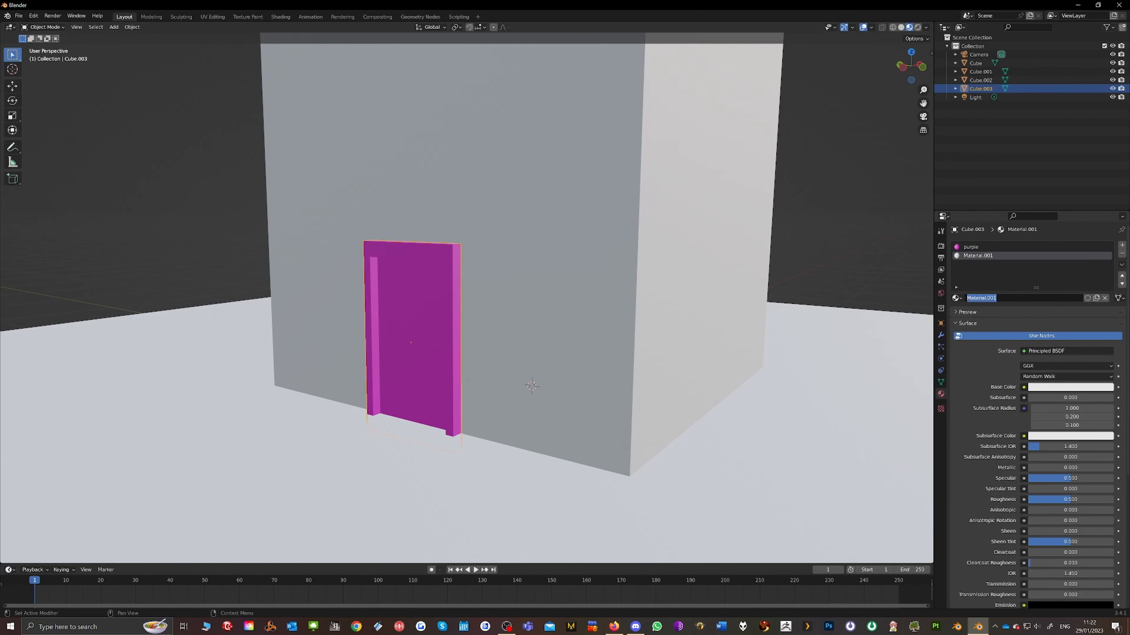
type("pink")
key("Return")
left_click(1053, 388)
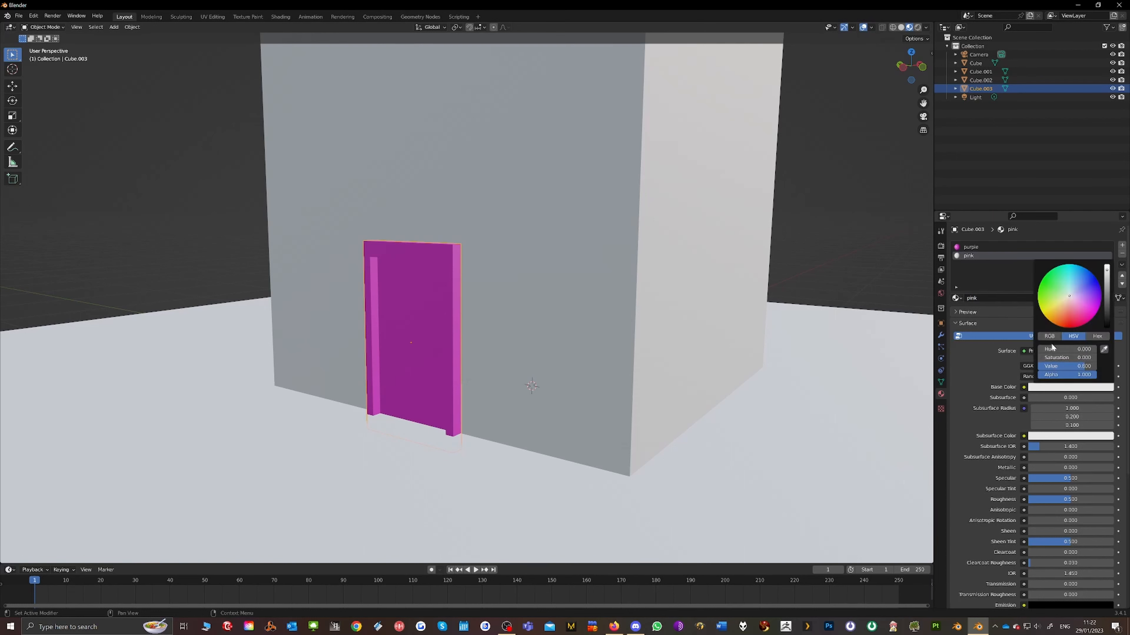
left_click_drag(1065, 304, 1056, 313)
- Assign the pink material to the recessed inner face of the door in Edit Mode and return to Object Mode
key("Tab")
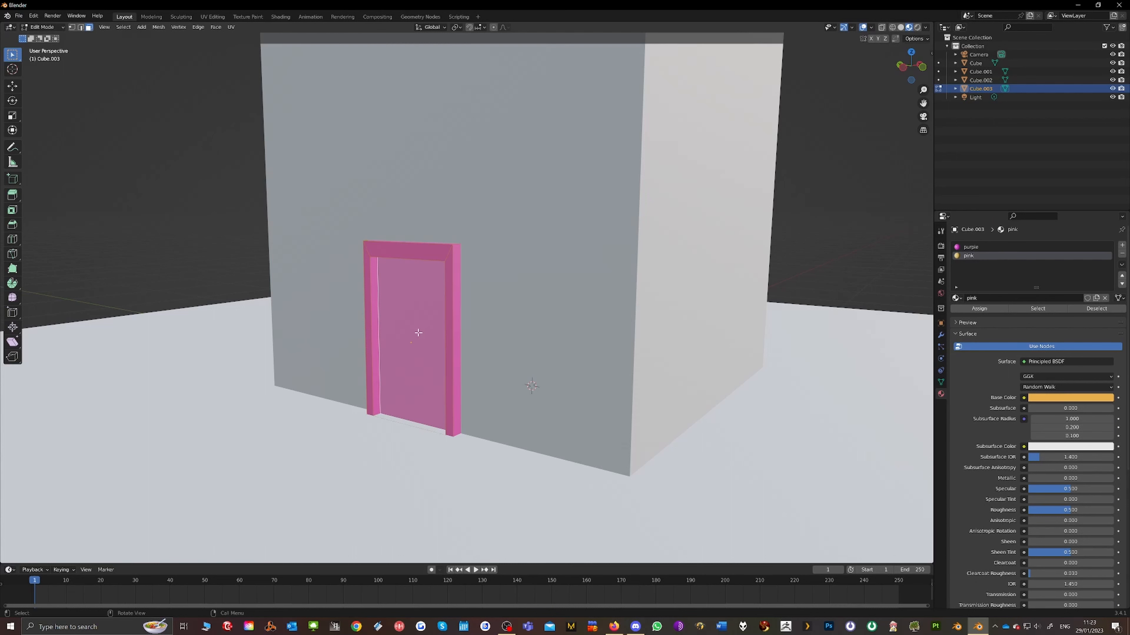
left_click(415, 334)
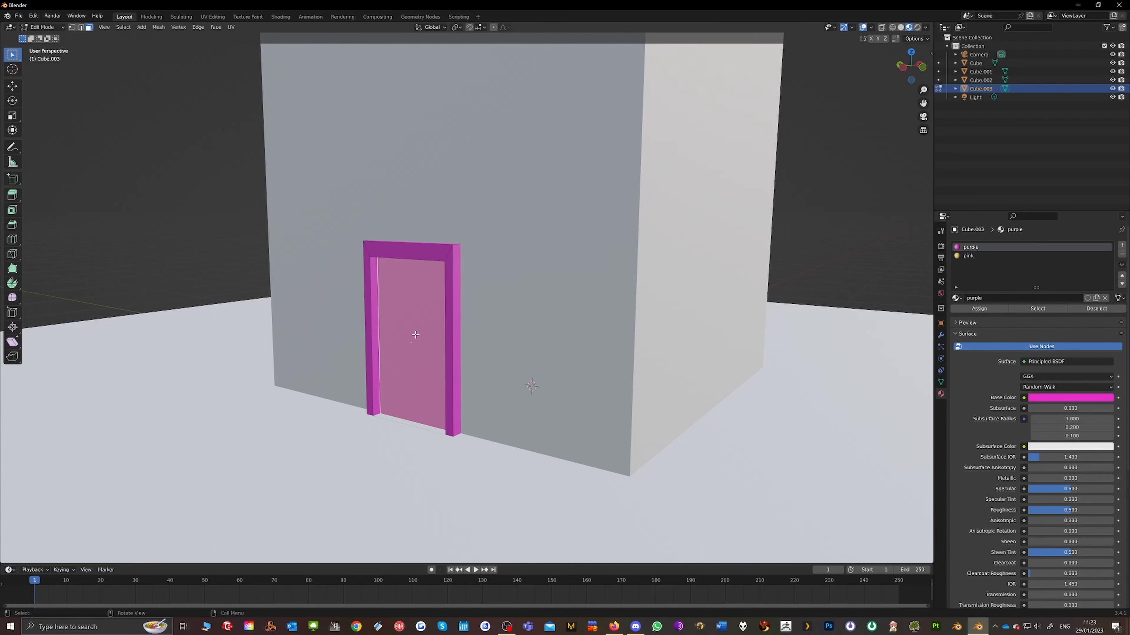
left_click(970, 256)
left_click(978, 308)
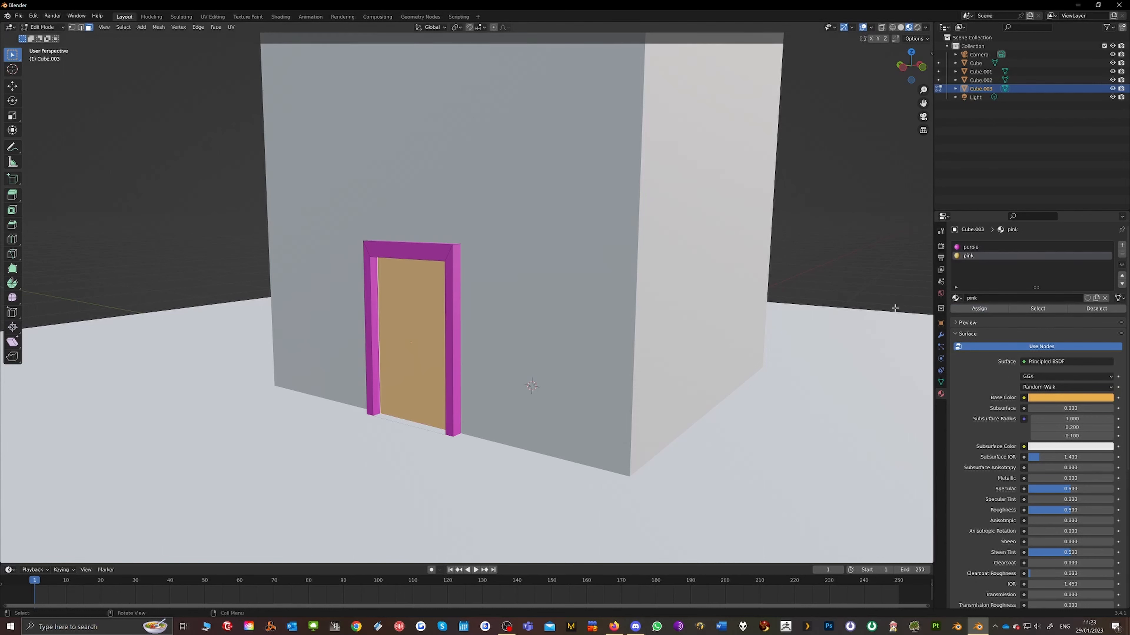
key("Tab")
- Add a third material named blue to the door object and give it a light cyan-blue base color
scroll(522, 317, "down", 2)
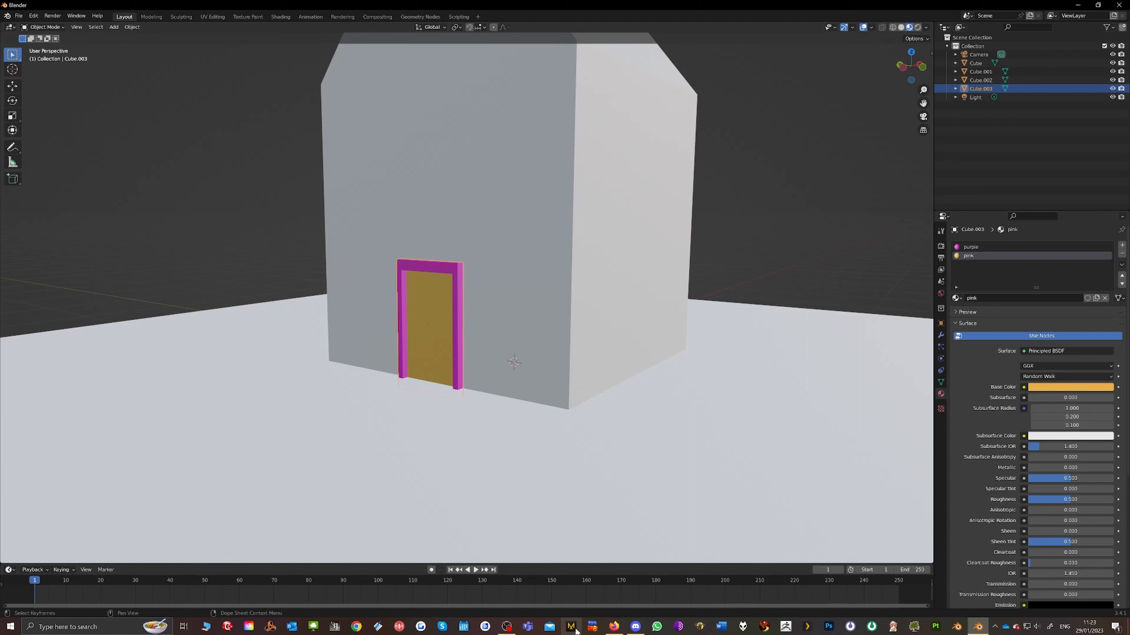
mouse_move(609, 628)
left_click(1121, 246)
left_click(1034, 298)
double_click(1007, 298)
type("blue")
key("Return")
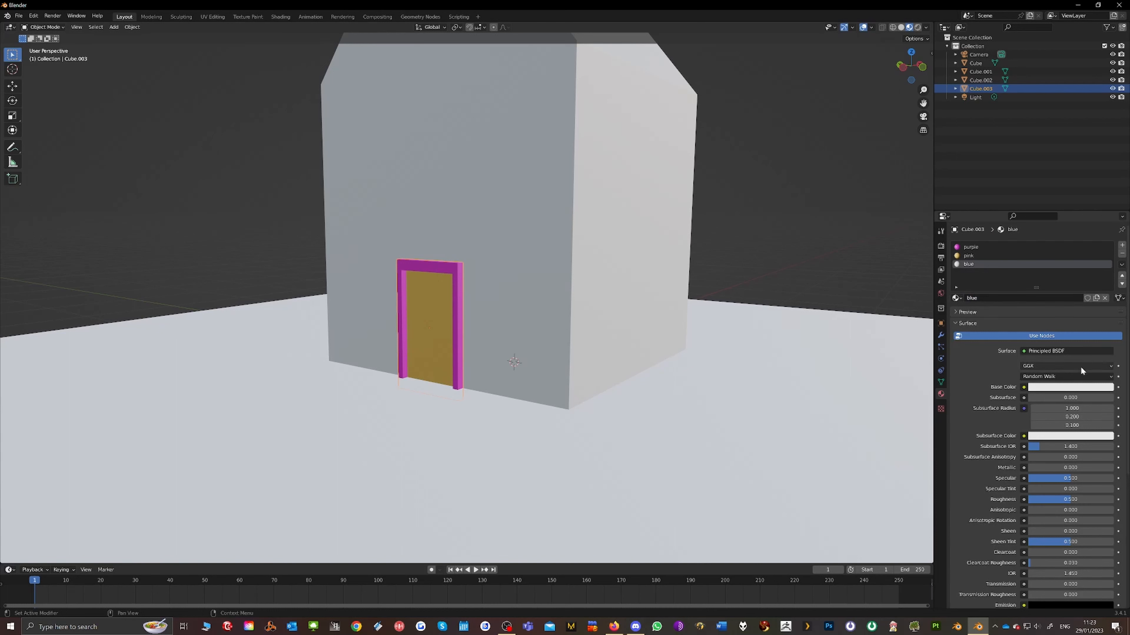
left_click(1064, 389)
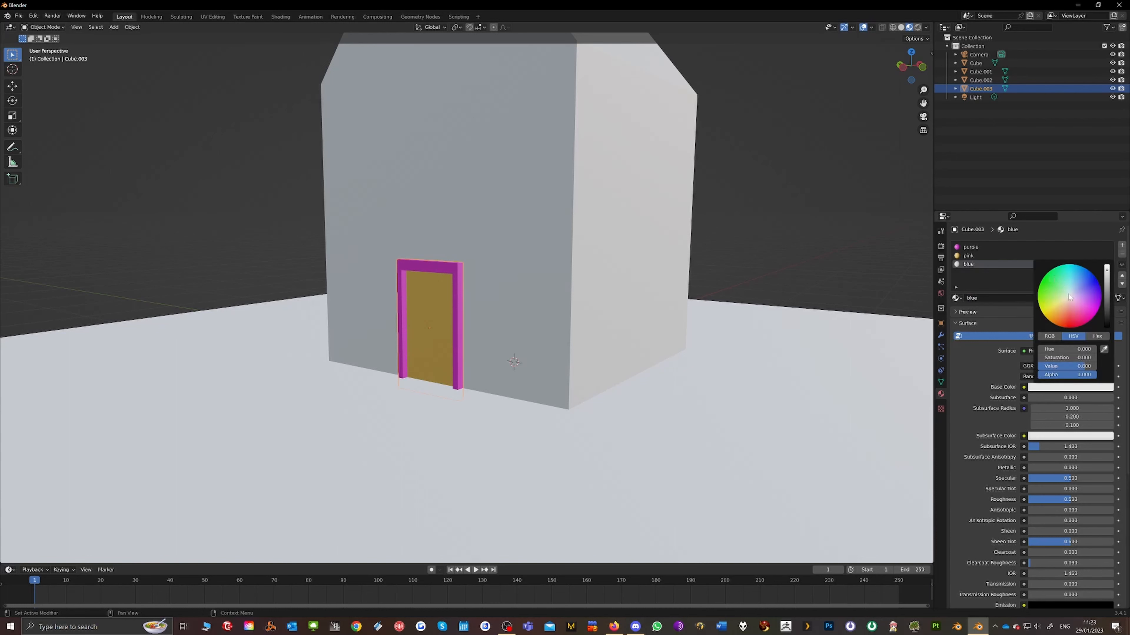
left_click_drag(1069, 297, 1070, 284)
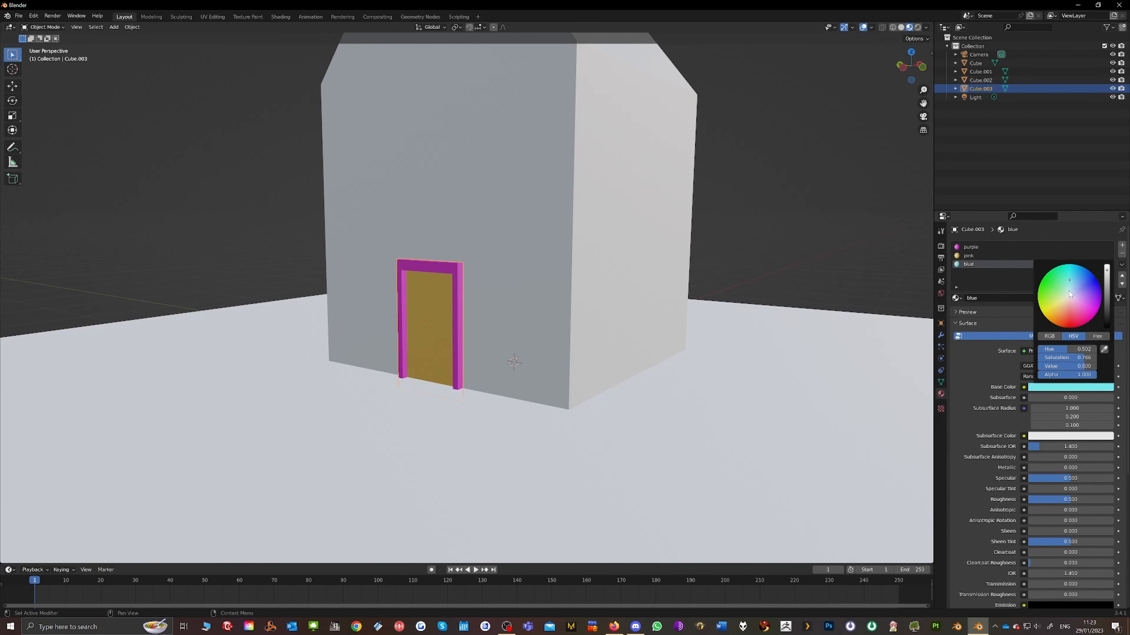